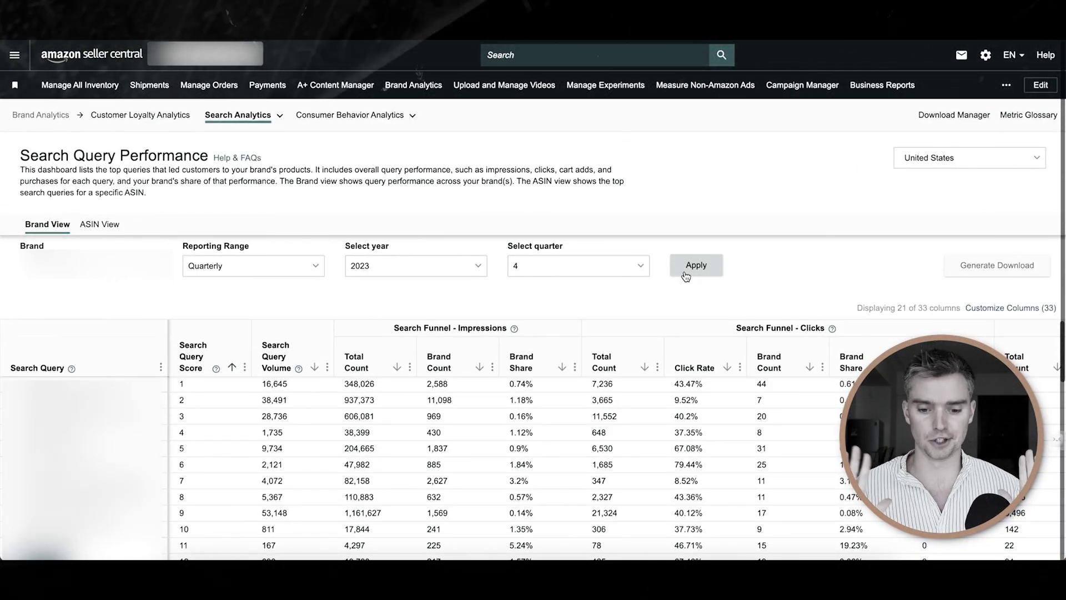
Open the Download Manager of previously generated report downloads and scroll down the list
click(953, 115)
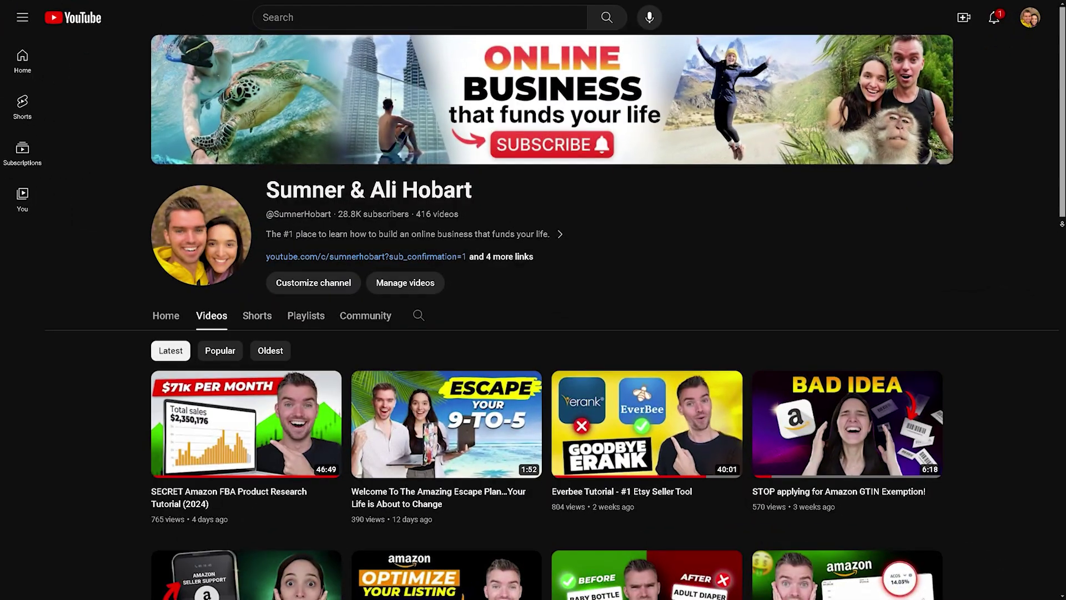
scroll(533, 300, down, 1)
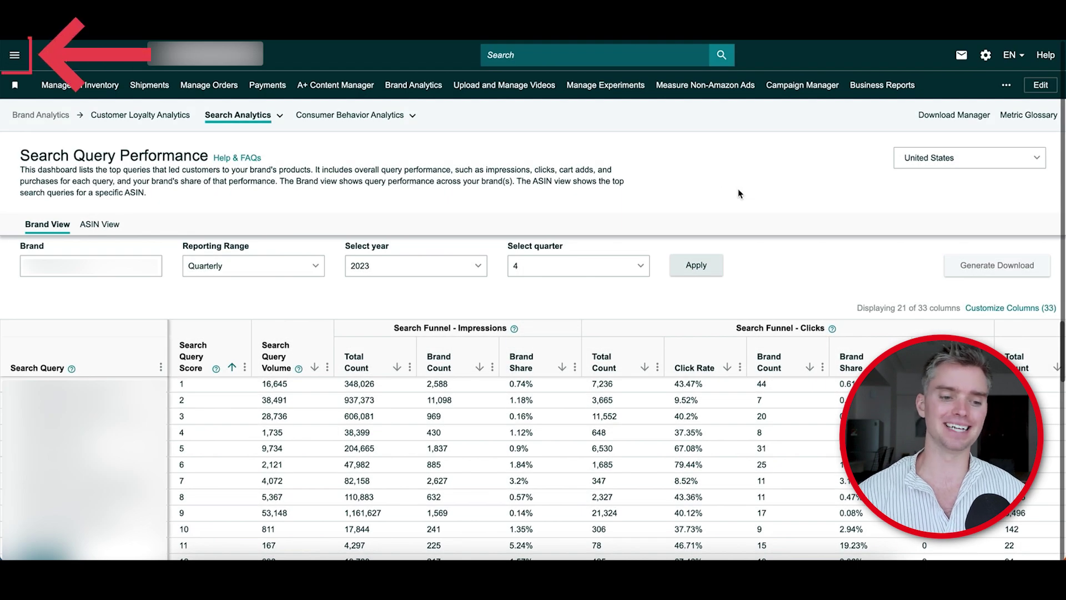
click(14, 58)
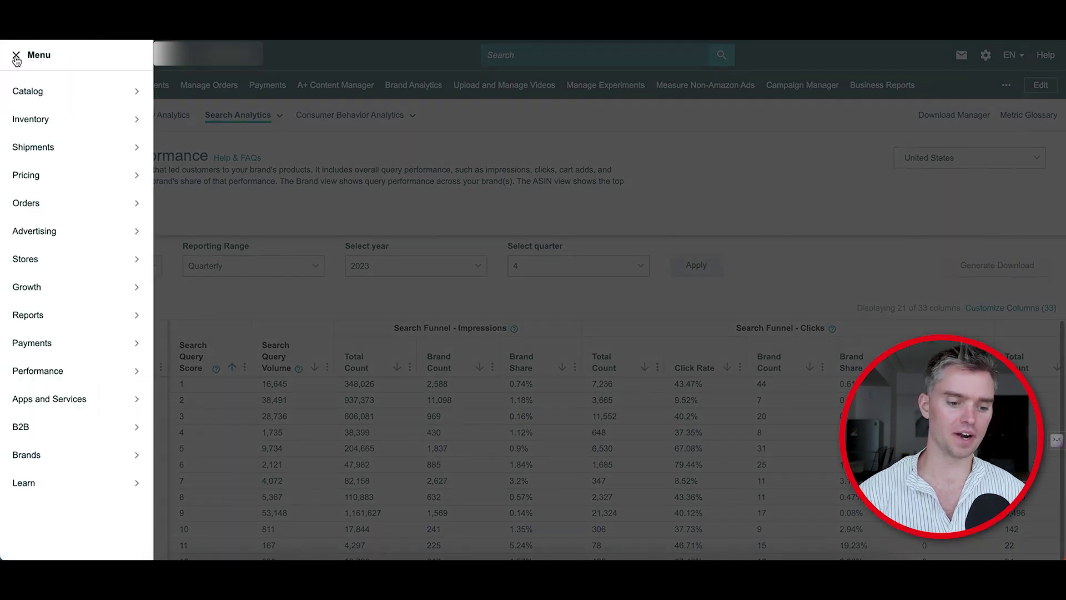
mouse_move(48, 450)
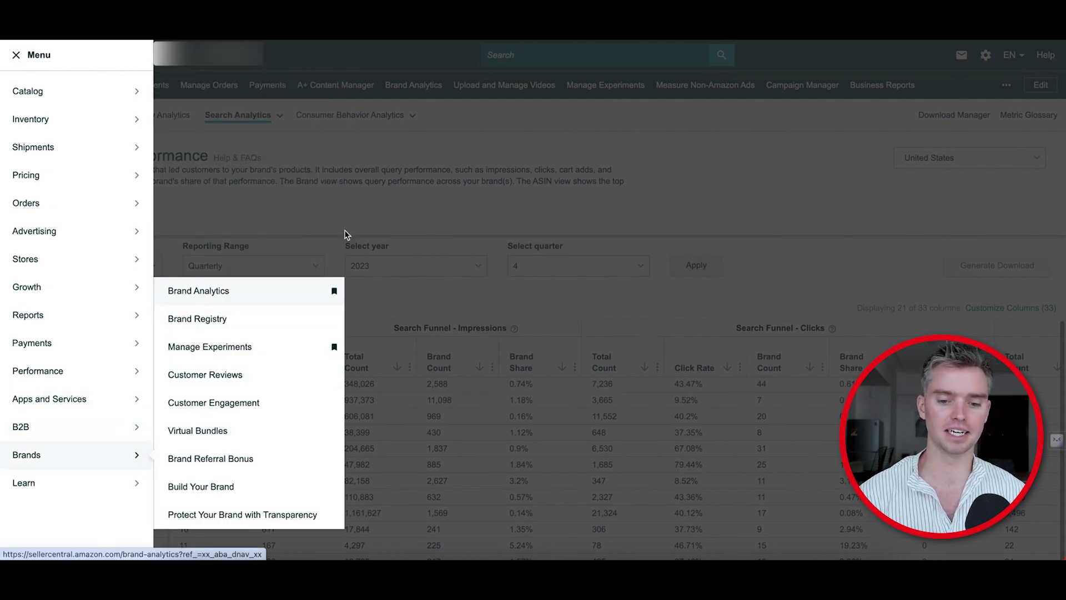
click(652, 147)
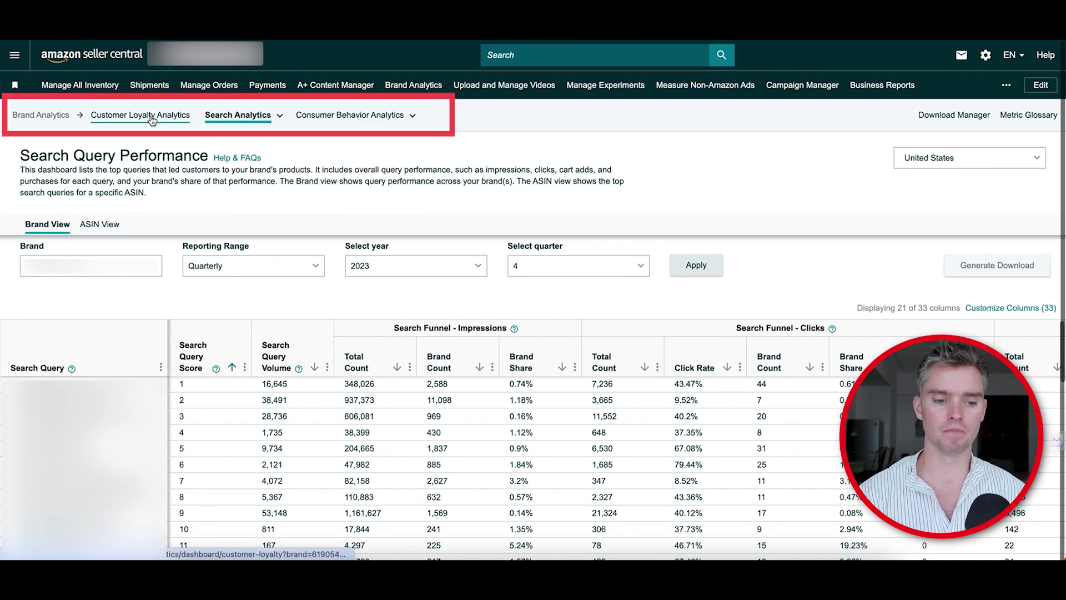
mouse_move(332, 123)
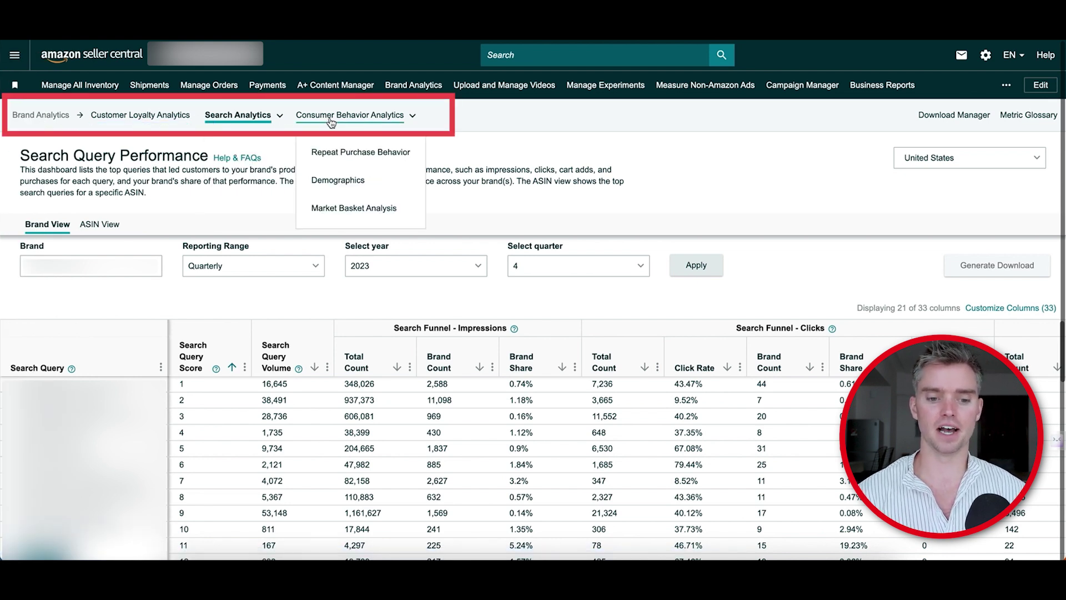
mouse_move(262, 119)
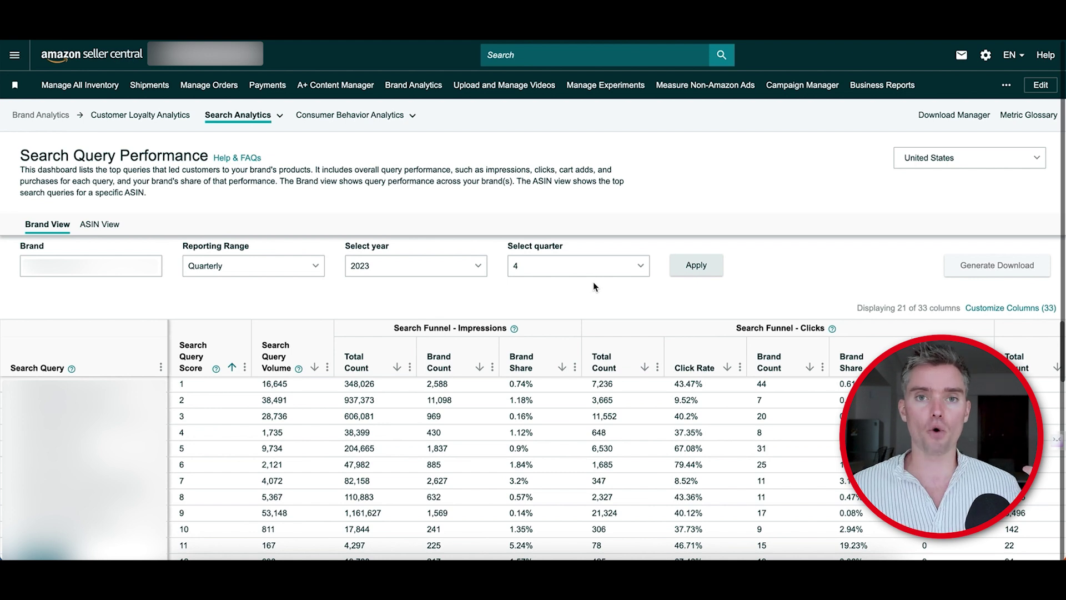
Apply the Quarterly reporting range for 2023 quarter 4 to the Search Query Performance table
click(313, 266)
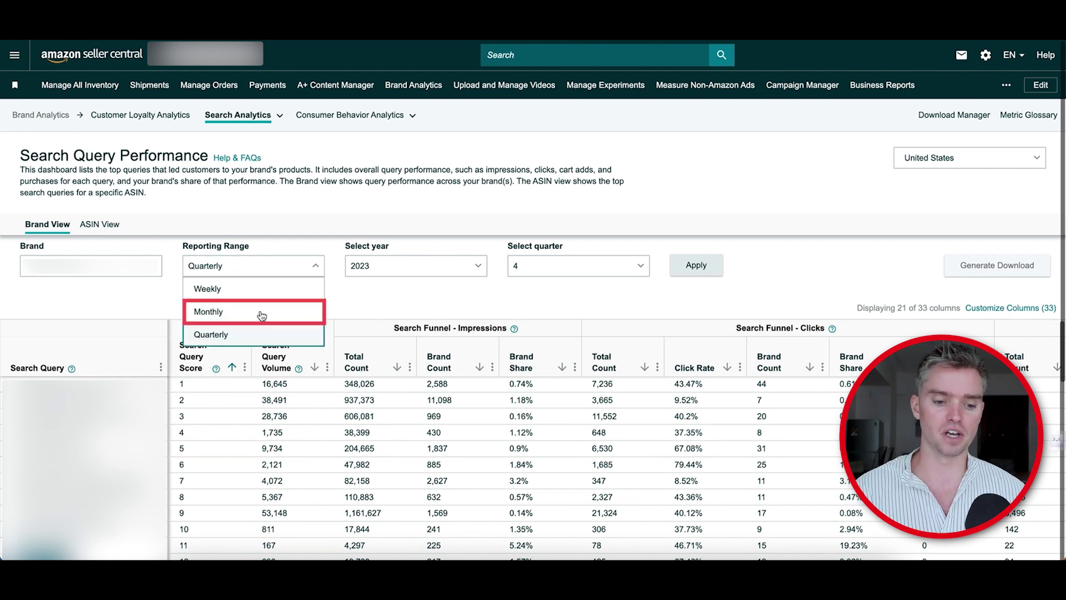
click(389, 300)
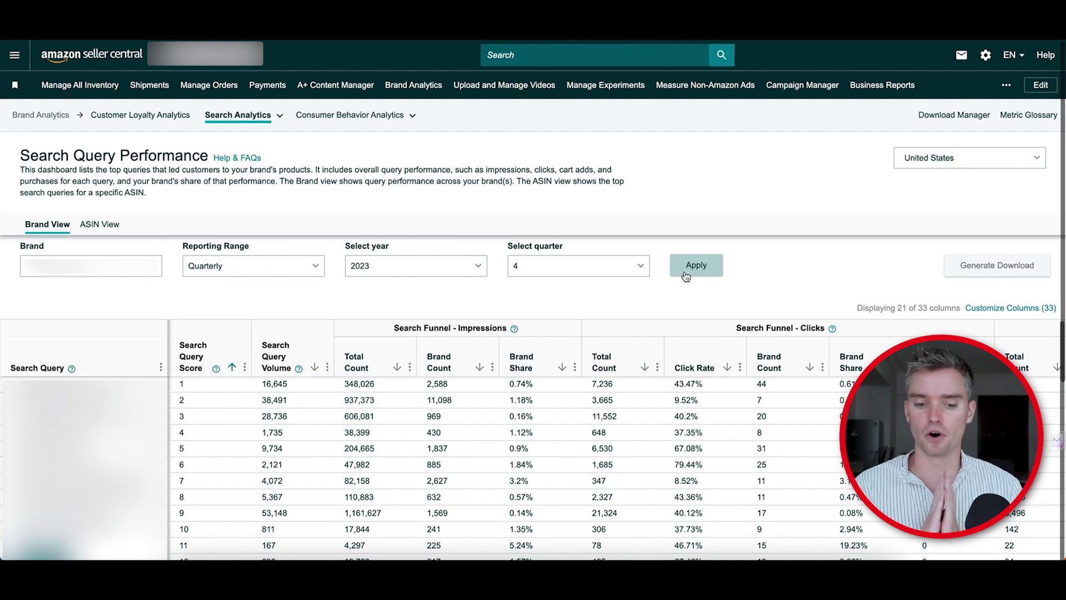
click(687, 275)
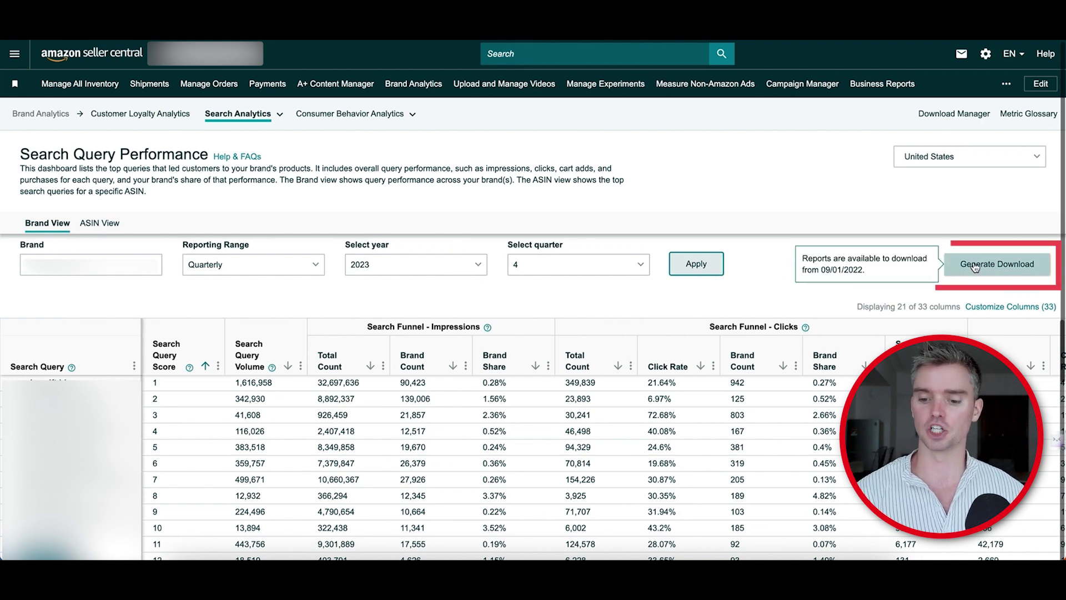
Request a Simple View download of the 2023 Q4 Search Query Performance report
click(989, 268)
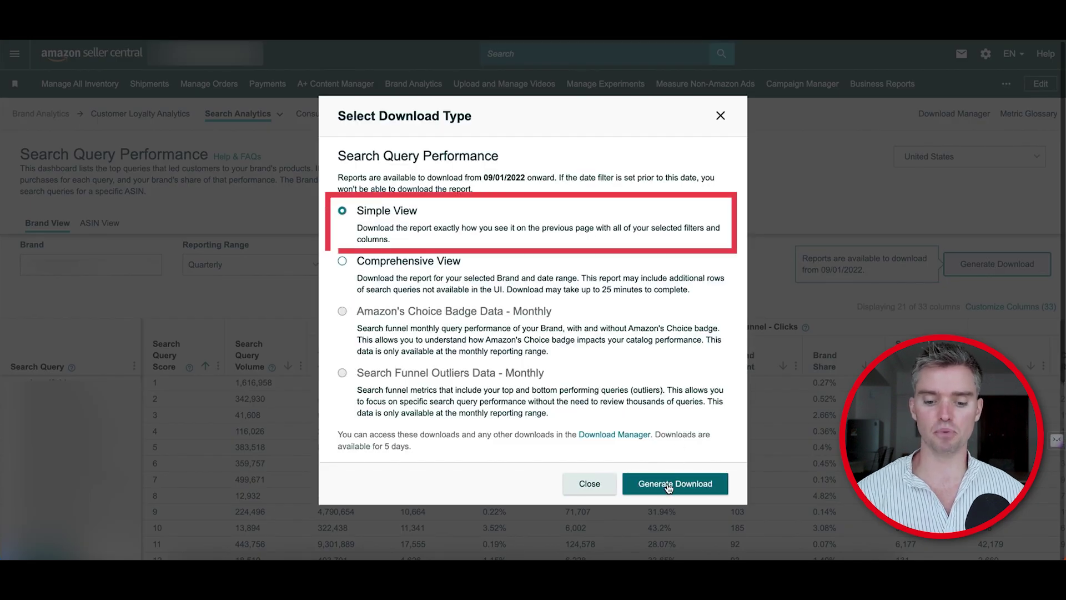
click(668, 485)
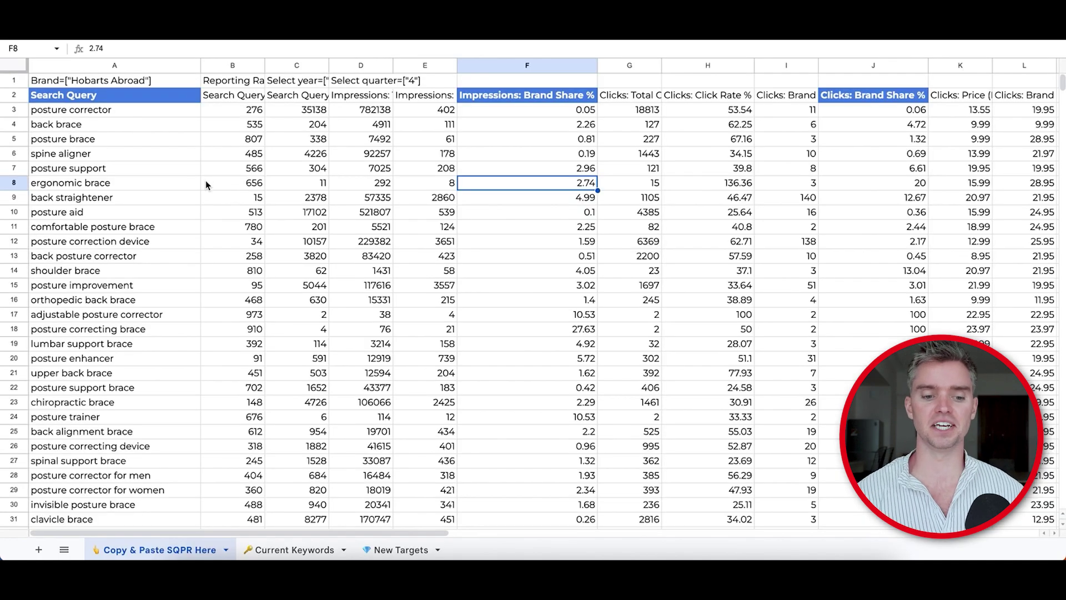
click(143, 185)
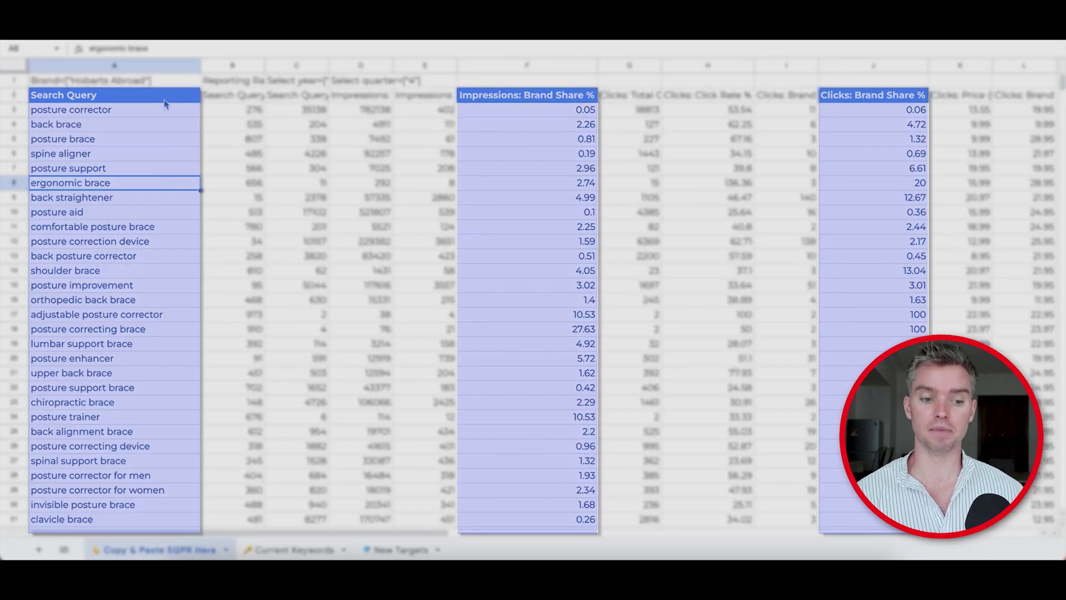
click(164, 98)
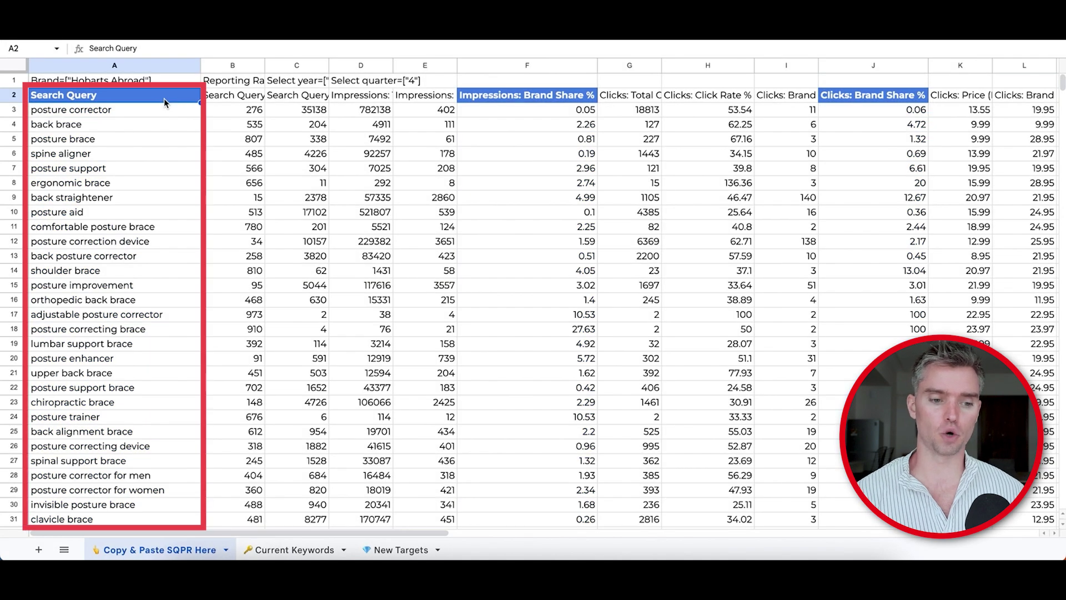
scroll(406, 124, right, 3)
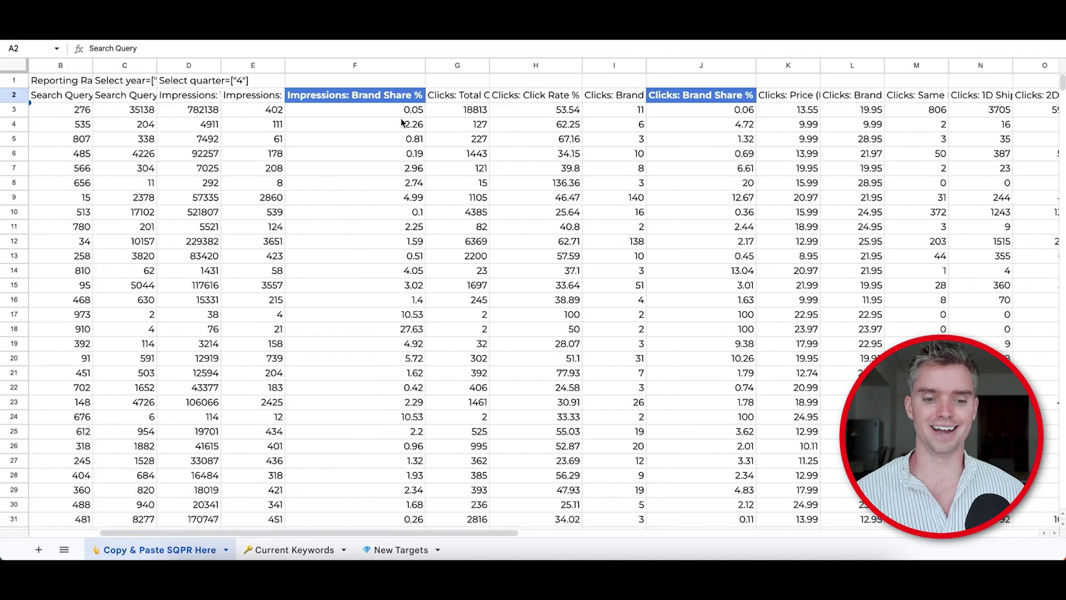
click(384, 111)
click(375, 101)
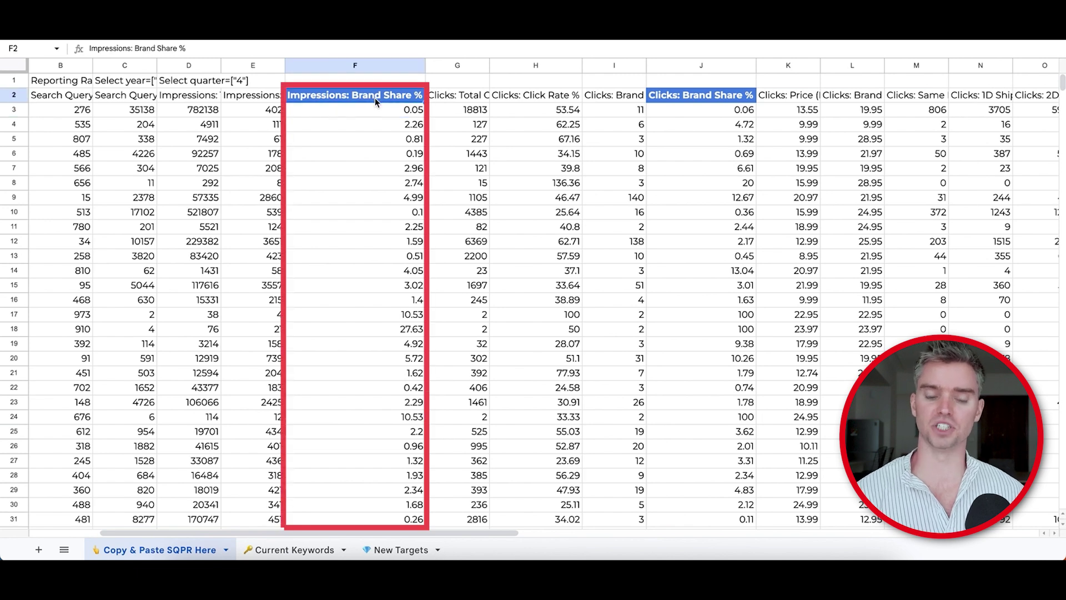
click(747, 99)
scroll(528, 95, right, 2)
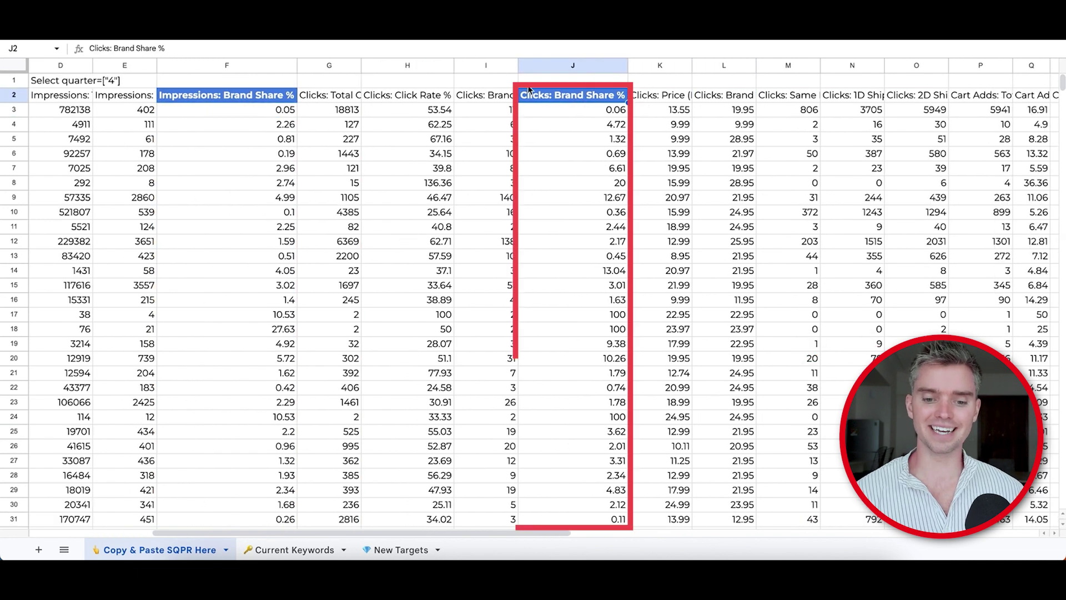
scroll(594, 103, right, 8)
click(697, 98)
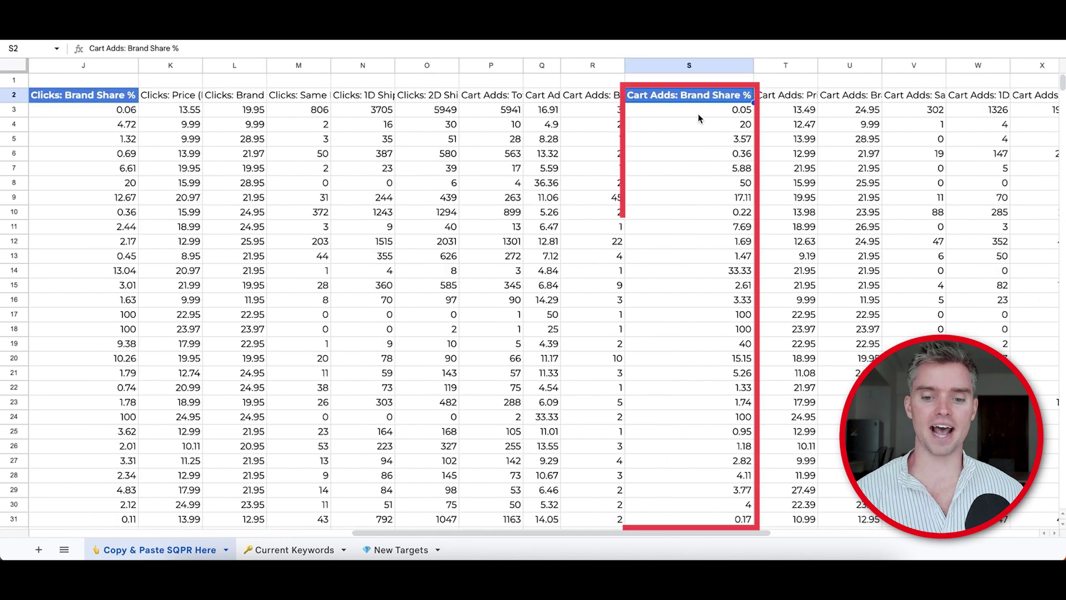
scroll(709, 118, right, 4)
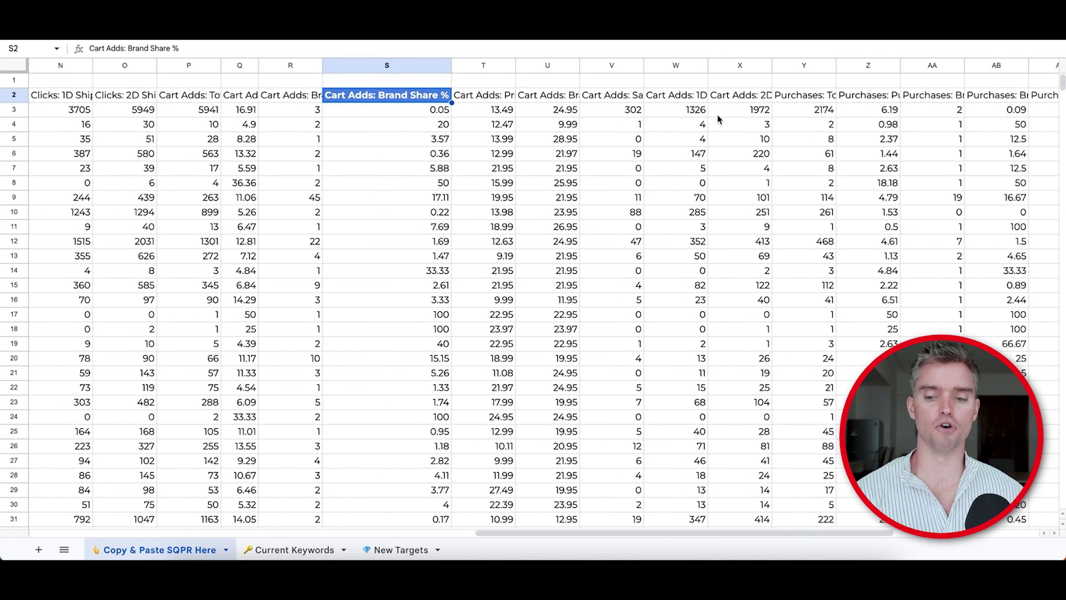
scroll(718, 119, left, 12)
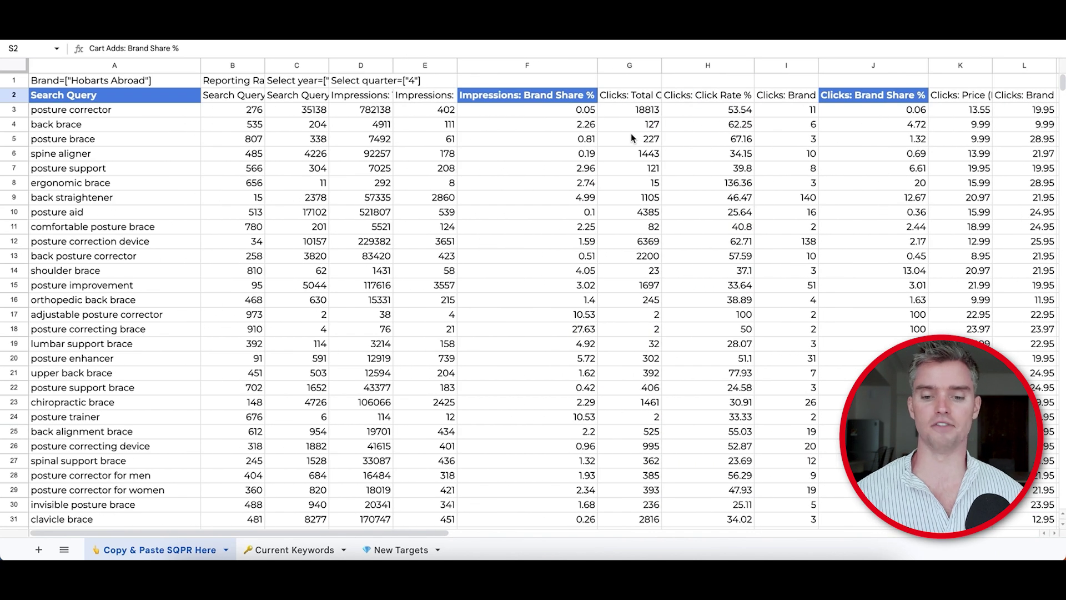
click(515, 95)
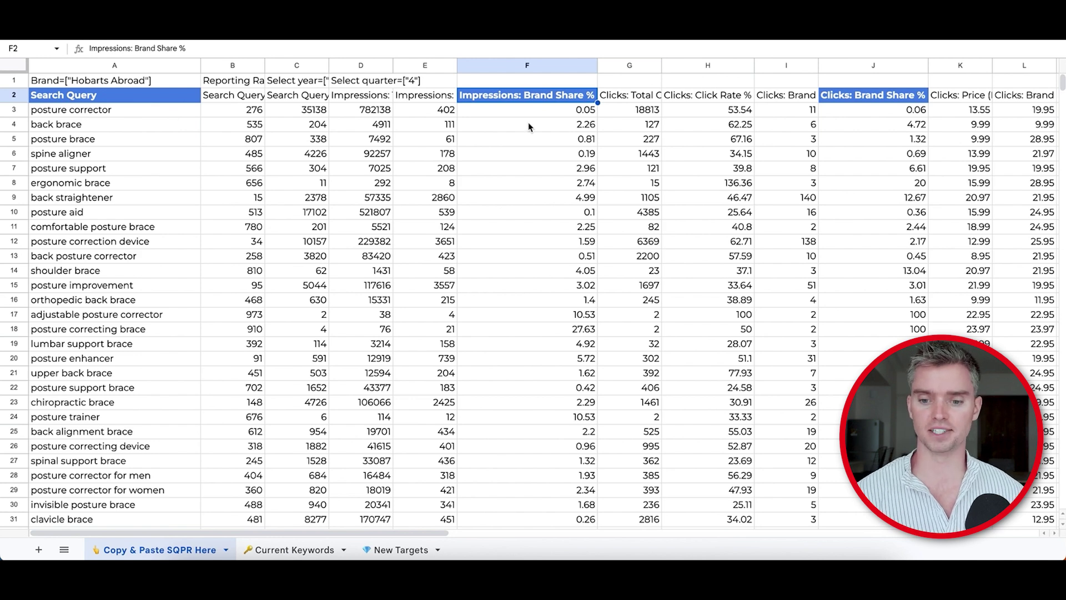
scroll(596, 143, right, 4)
scroll(596, 142, left, 4)
click(133, 116)
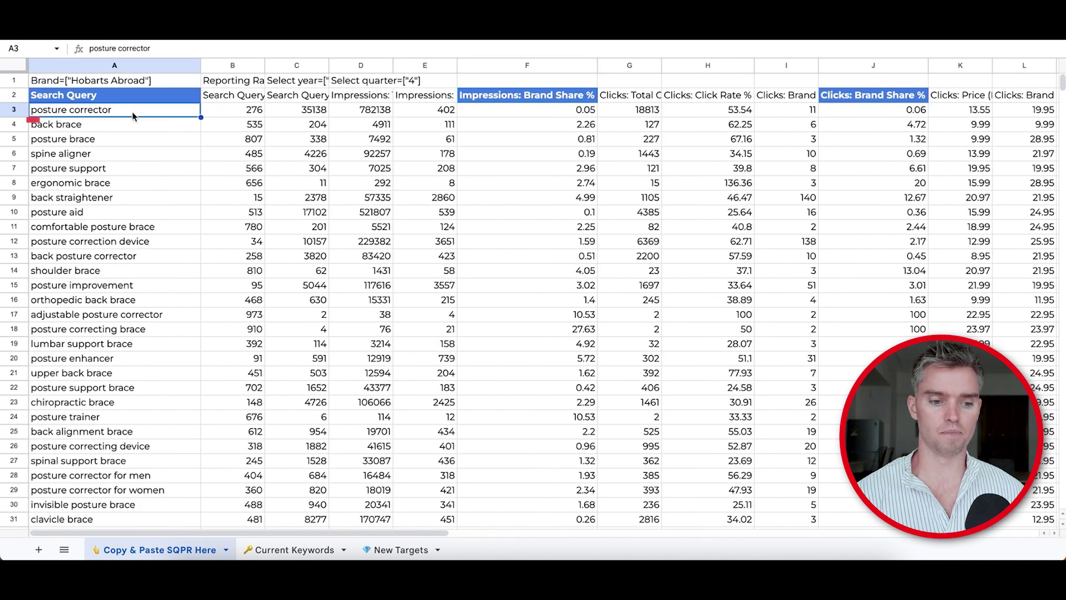
click(552, 114)
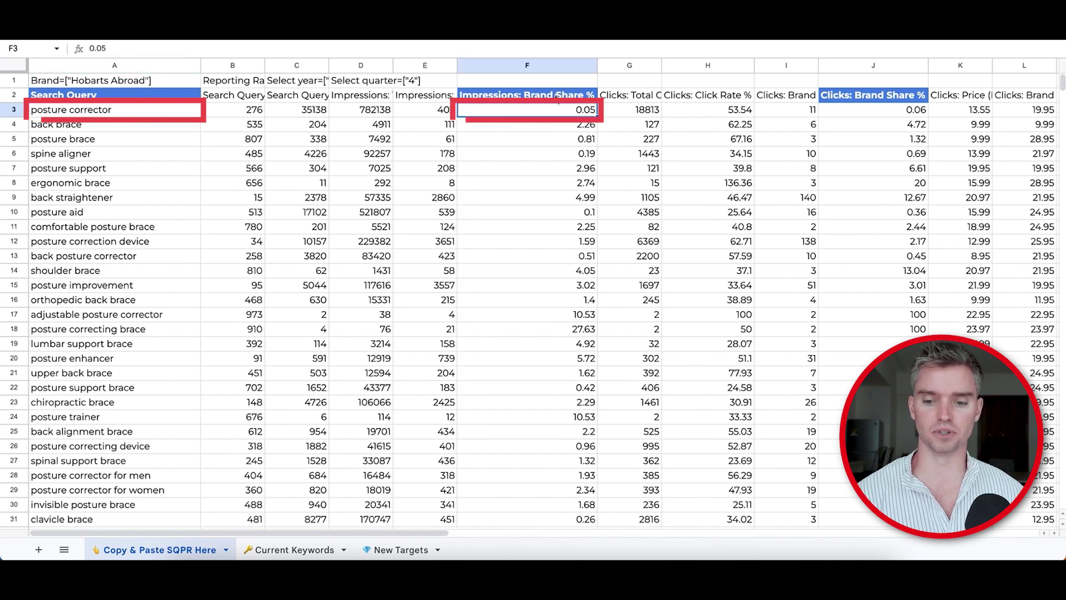
drag(546, 119, 544, 189)
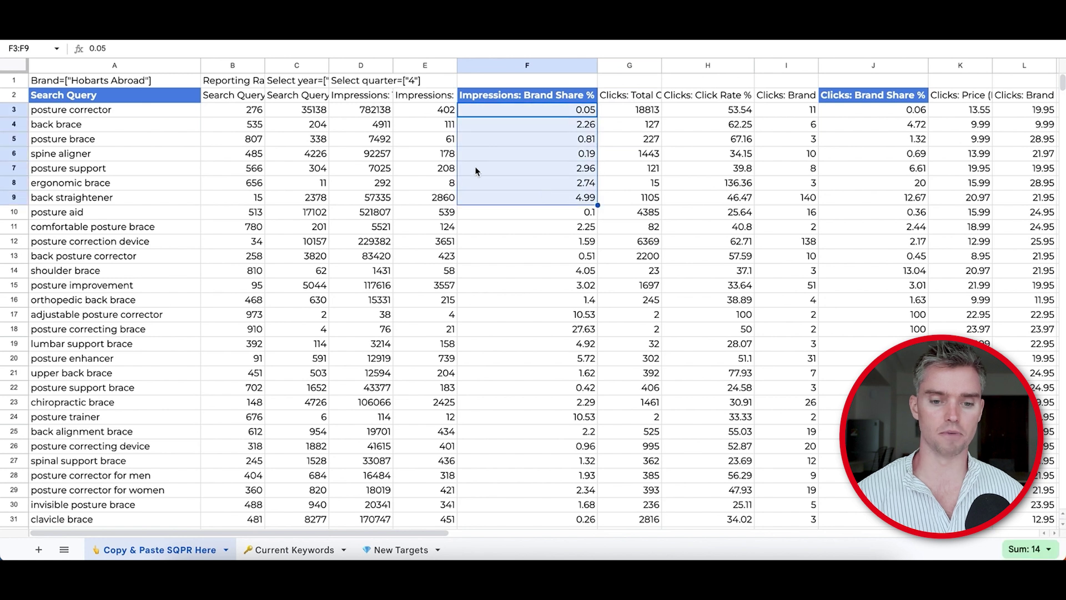
click(532, 111)
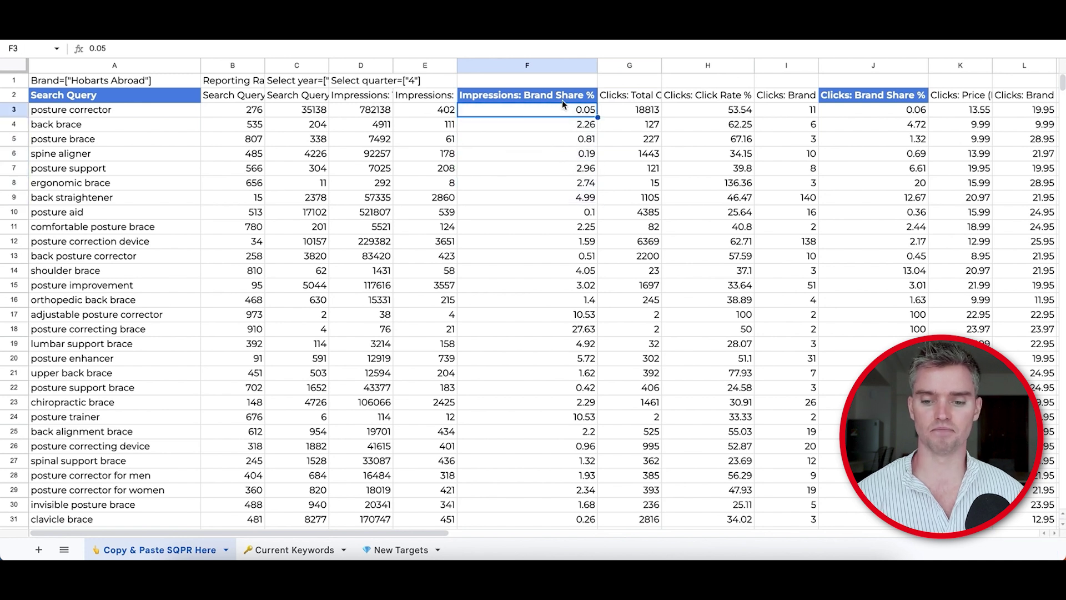
click(168, 109)
scroll(615, 127, right, 5)
click(633, 111)
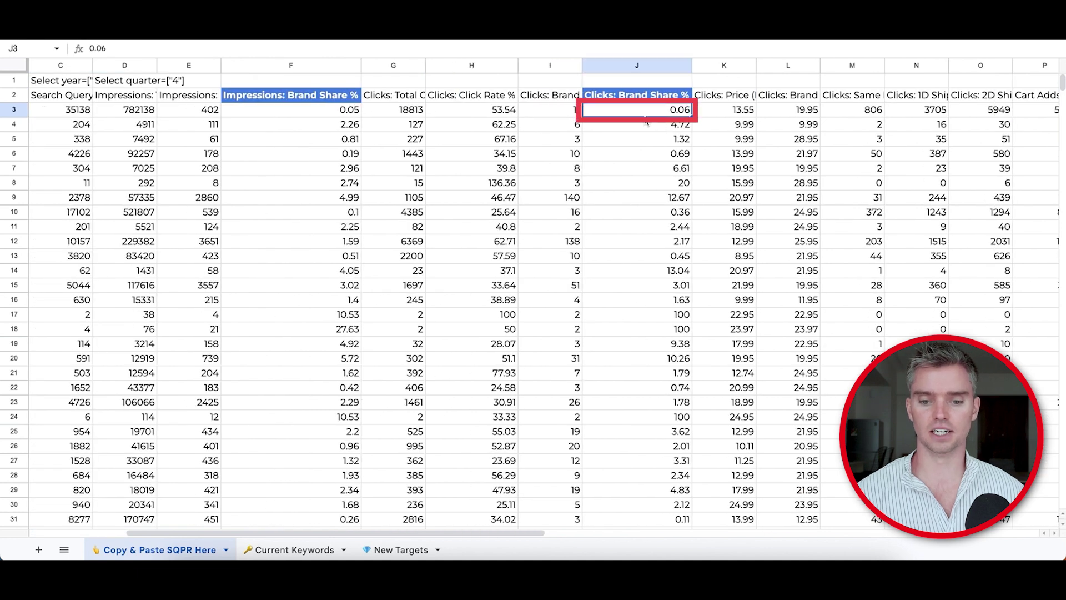
click(653, 97)
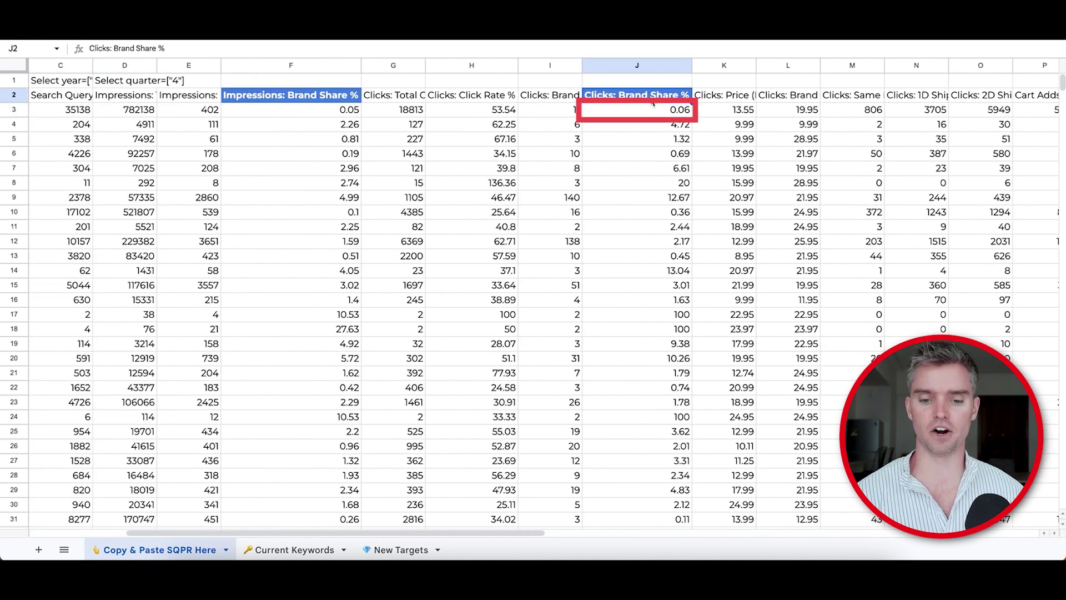
click(638, 115)
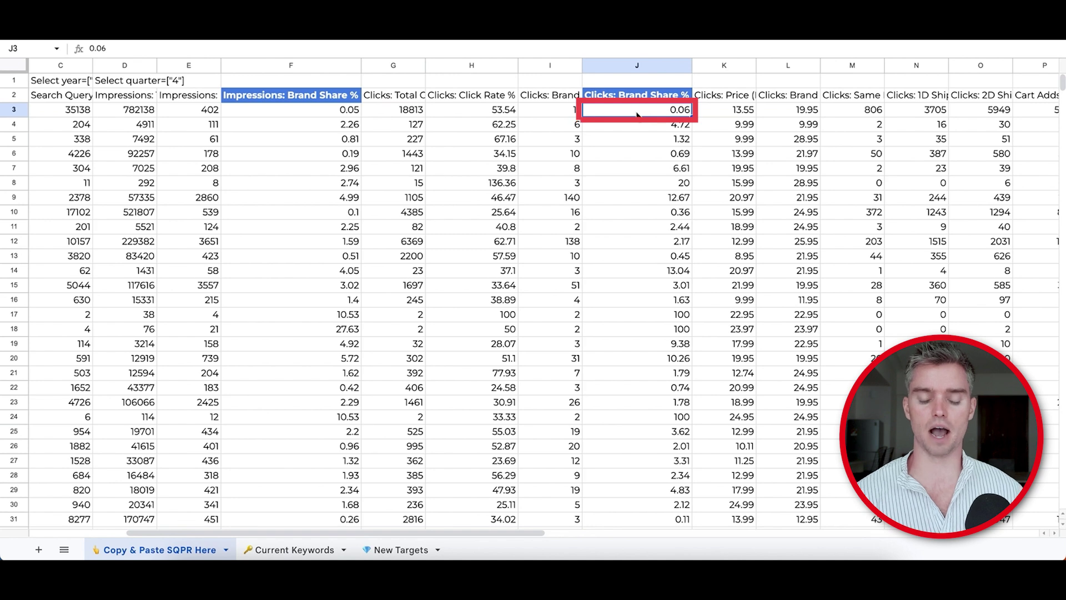
scroll(486, 123, left, 4)
click(489, 111)
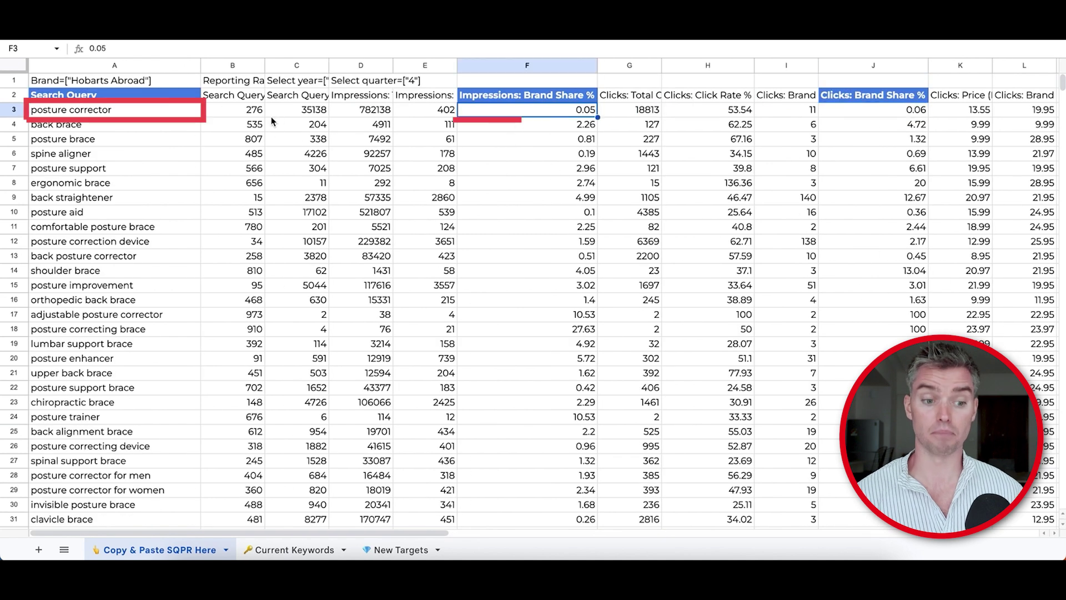
click(146, 114)
click(528, 112)
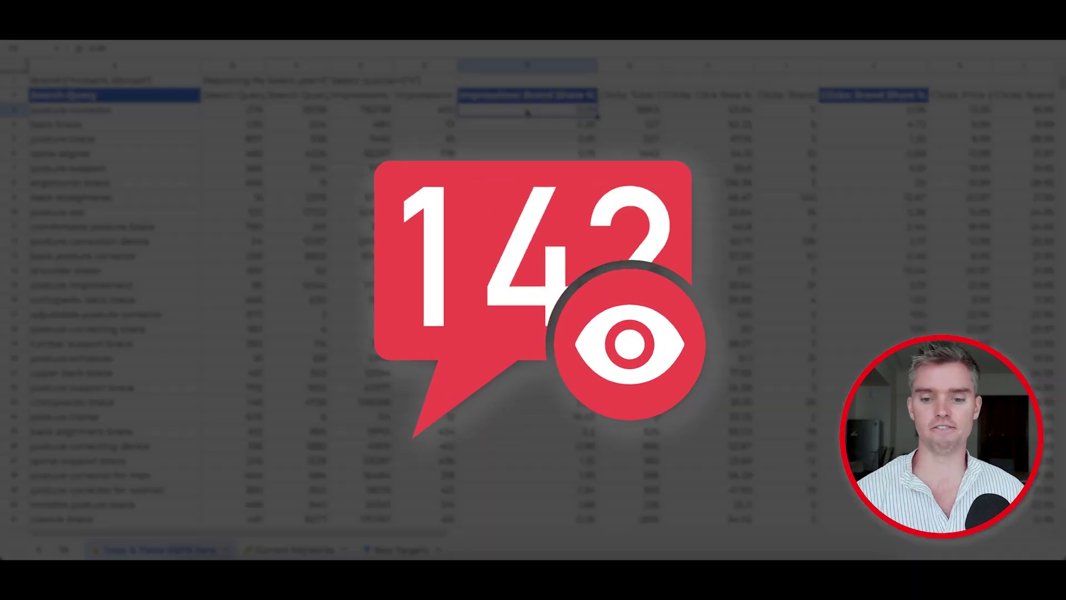
Scroll right to column S and select the Cart Adds: Brand Share % figures
scroll(704, 114, right, 4)
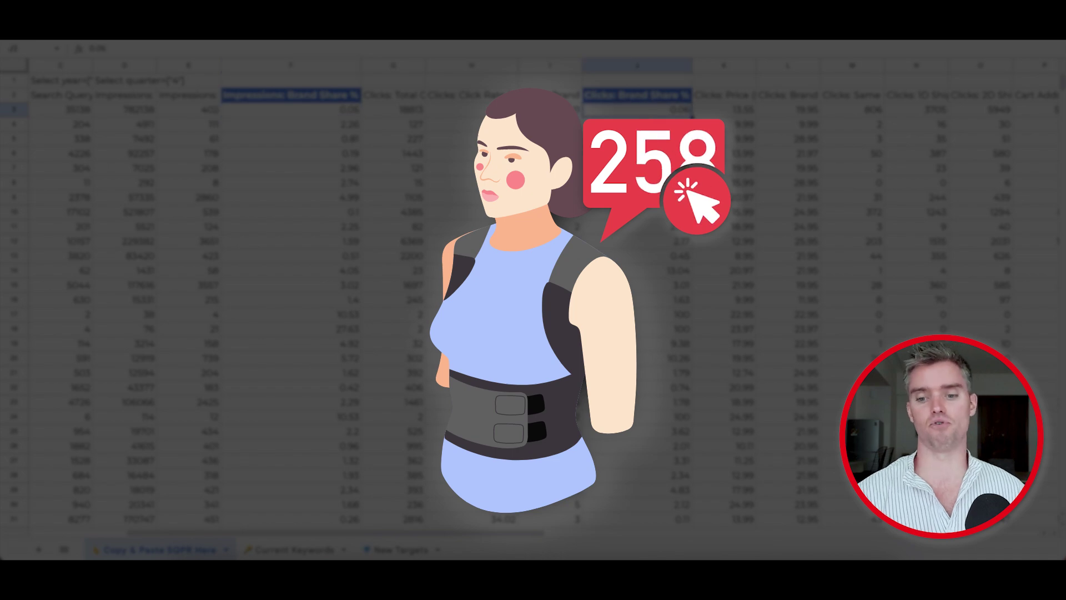
scroll(704, 114, right, 3)
scroll(705, 113, right, 4)
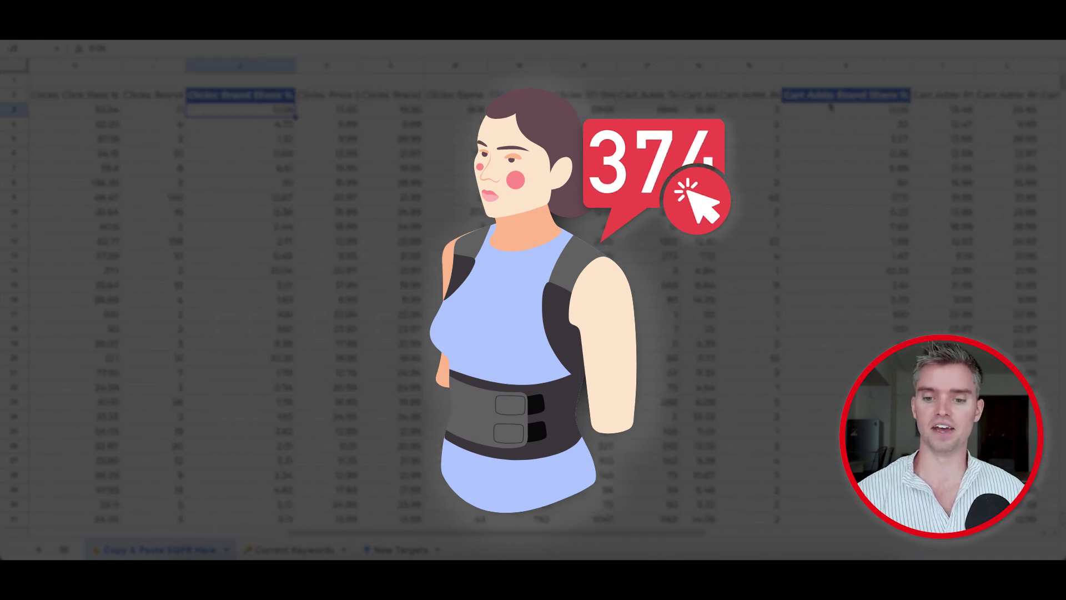
click(823, 114)
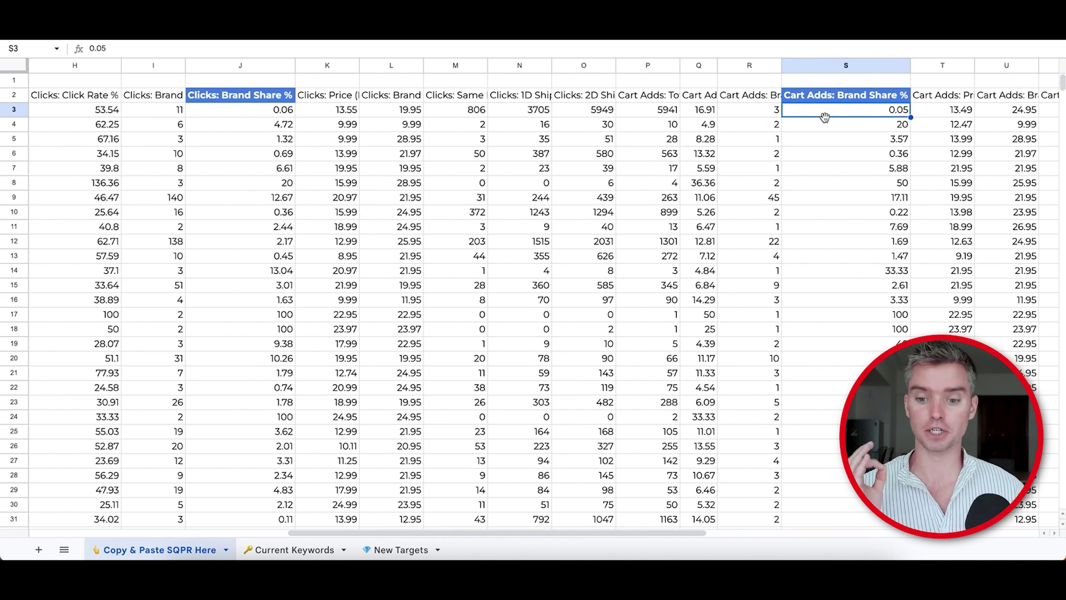
click(841, 101)
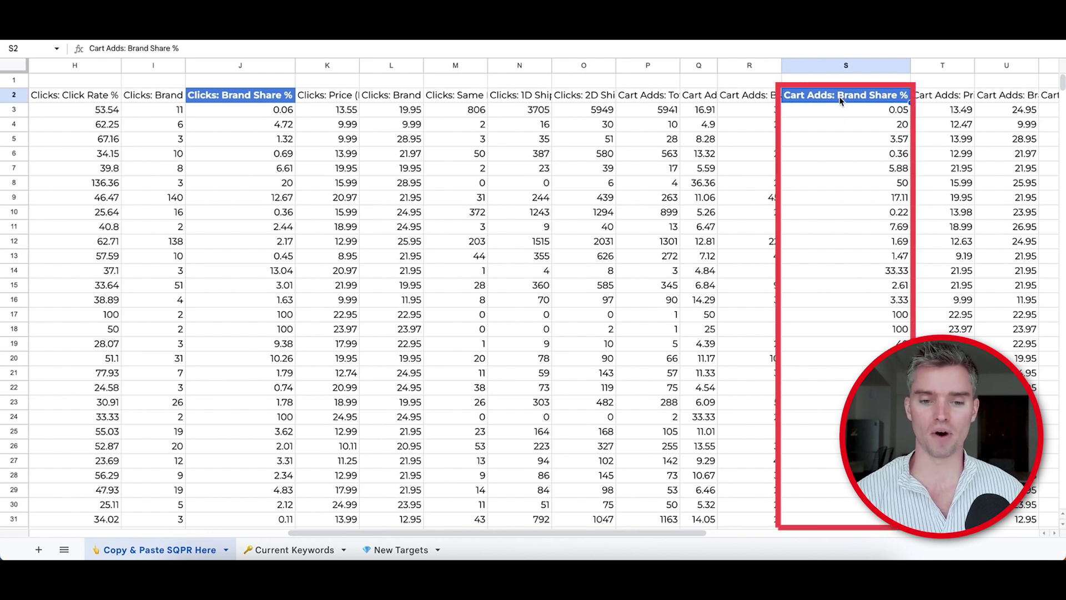
scroll(838, 98, left, 5)
click(523, 102)
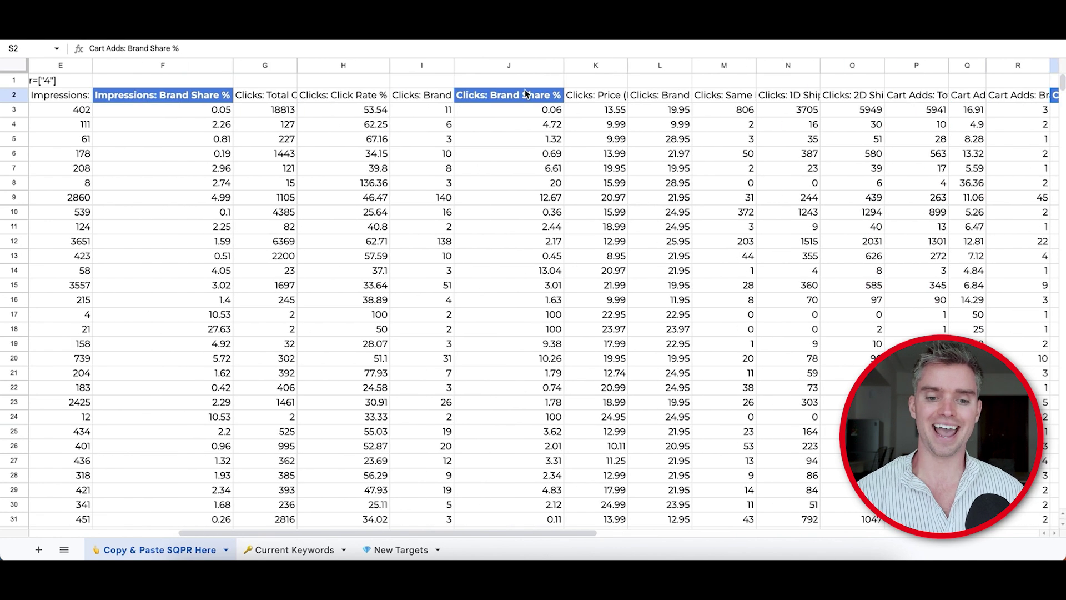
key(Left)
key(Left)
key(Left)
key(Left)
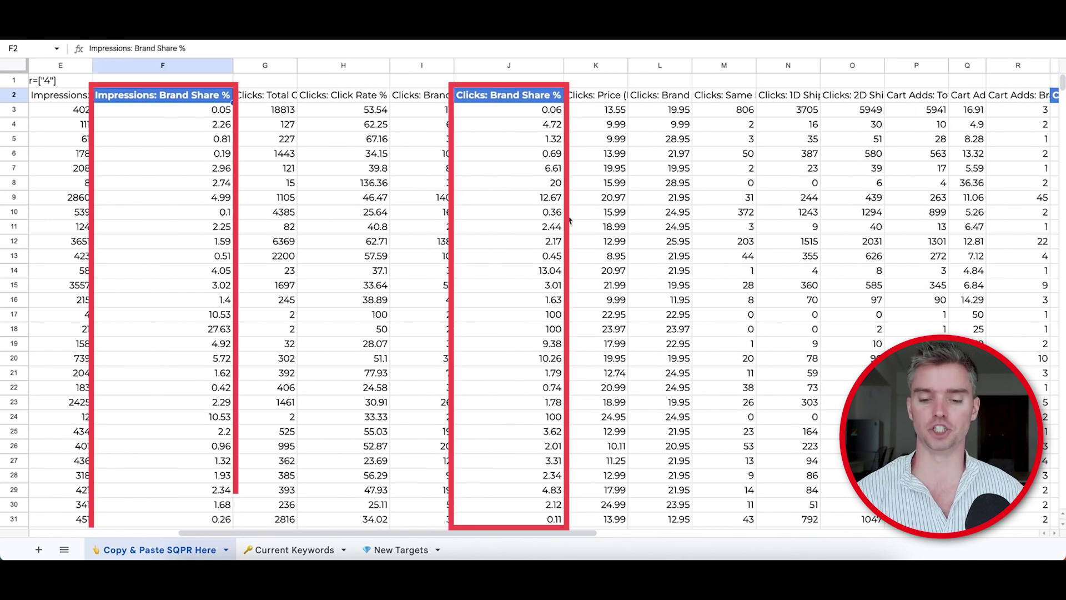
scroll(666, 213, right, 3)
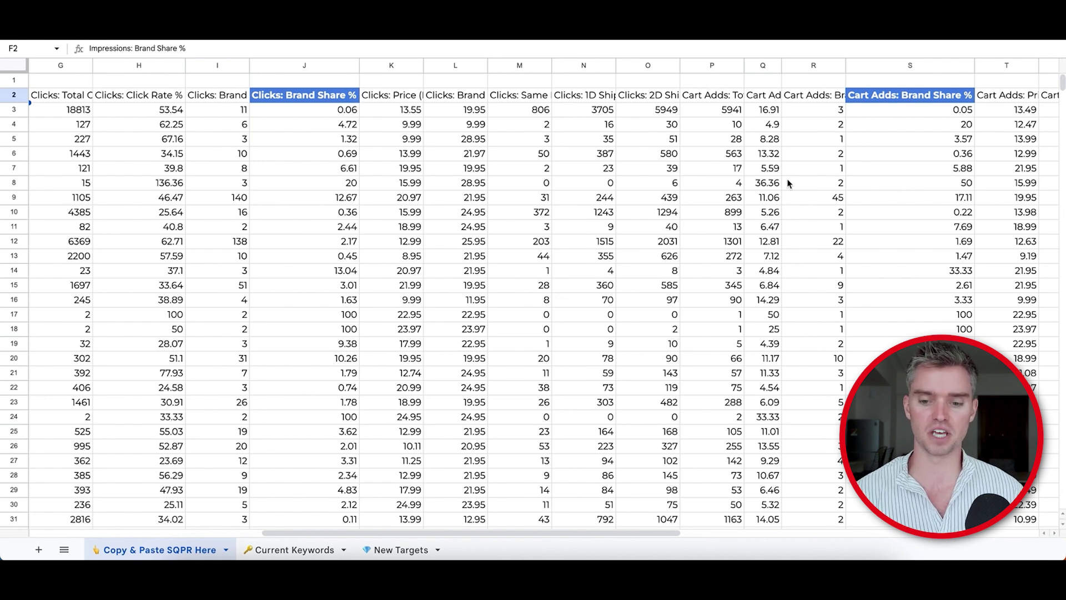
scroll(889, 175, left, 5)
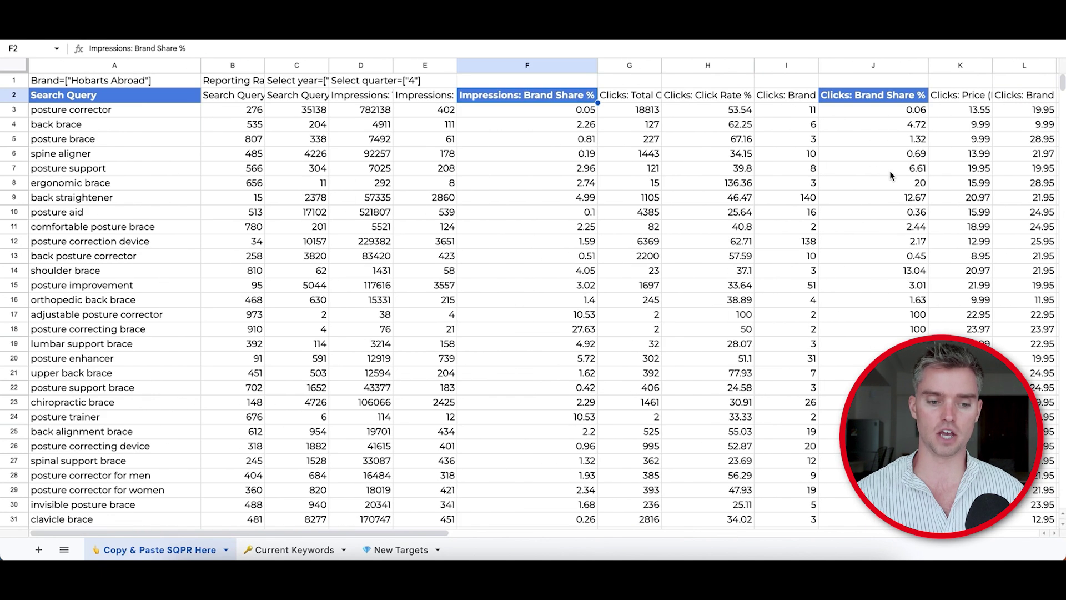
click(135, 103)
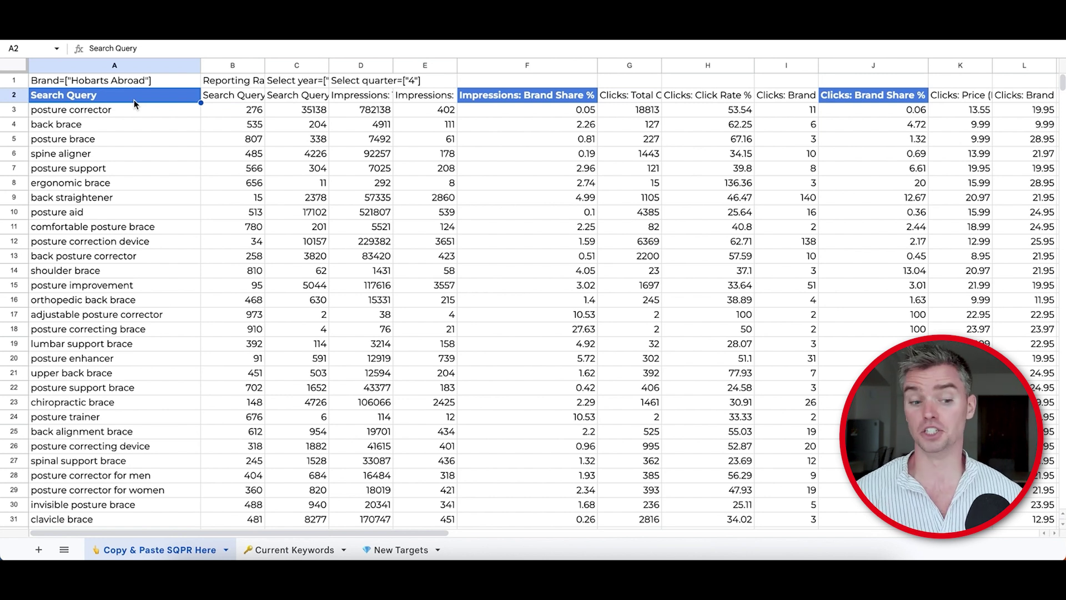
click(108, 116)
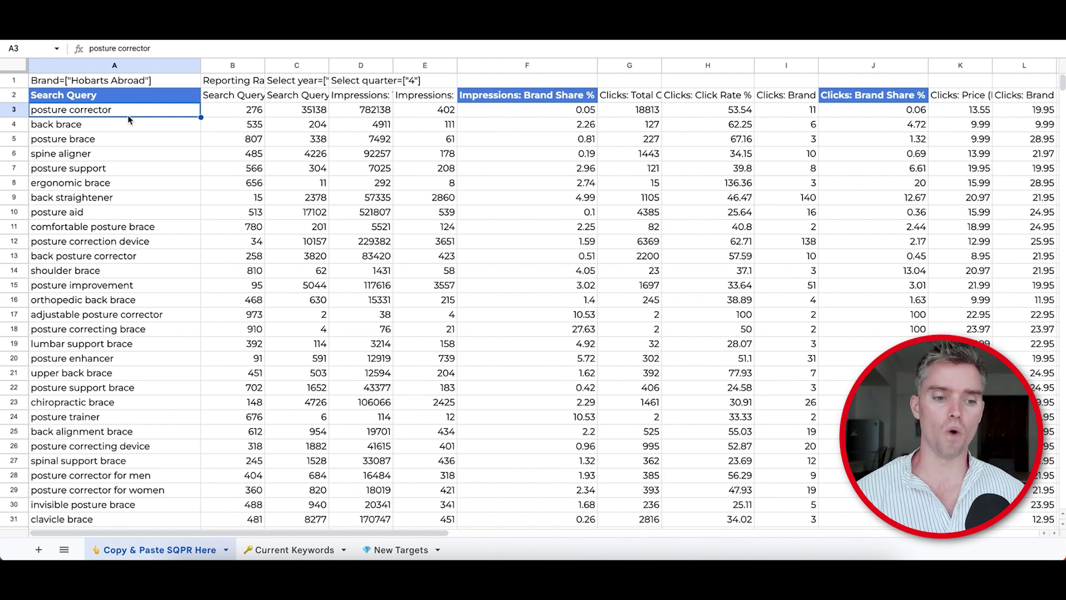
scroll(225, 145, right, 3)
scroll(226, 145, right, 4)
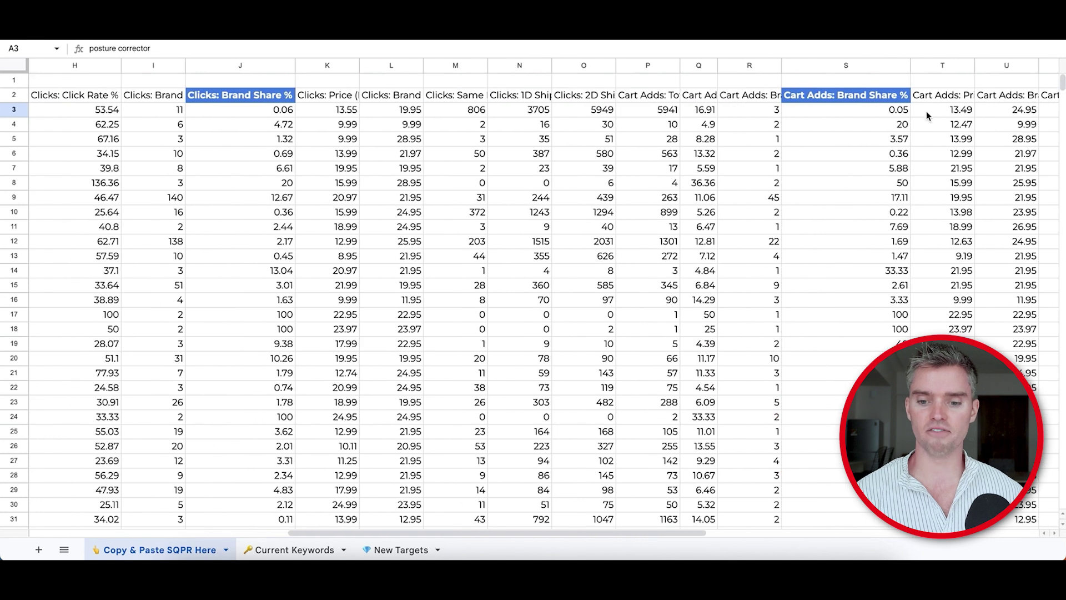
click(831, 120)
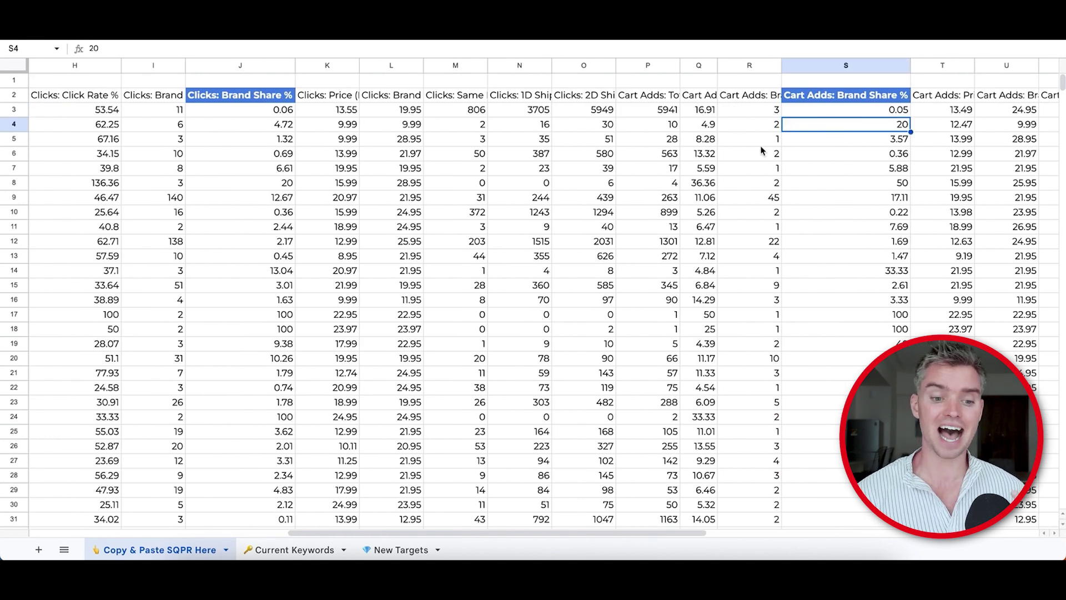
click(256, 159)
scroll(255, 159, left, 2)
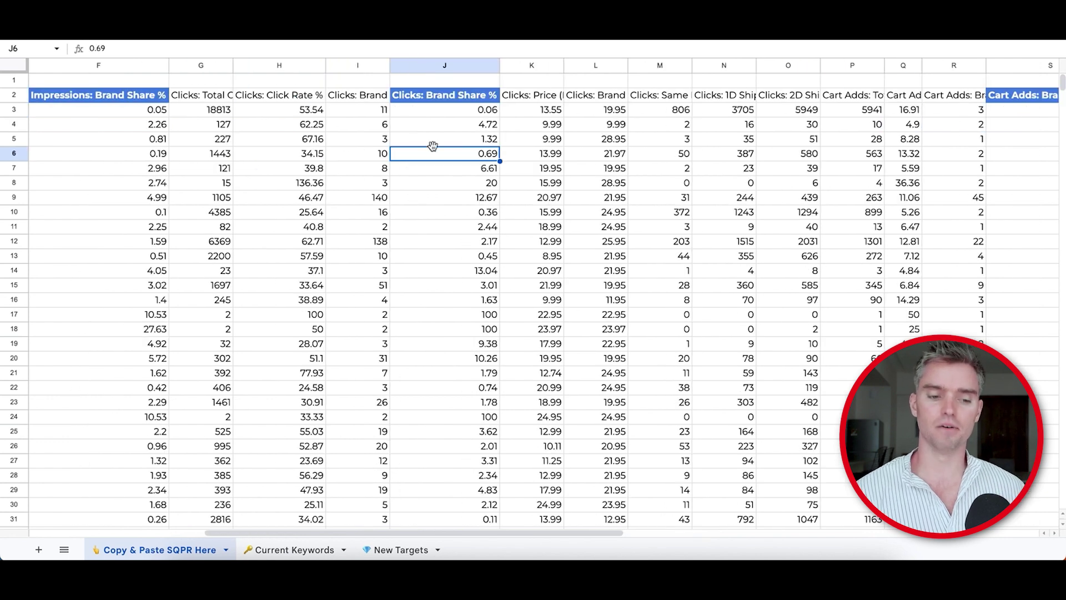
click(118, 131)
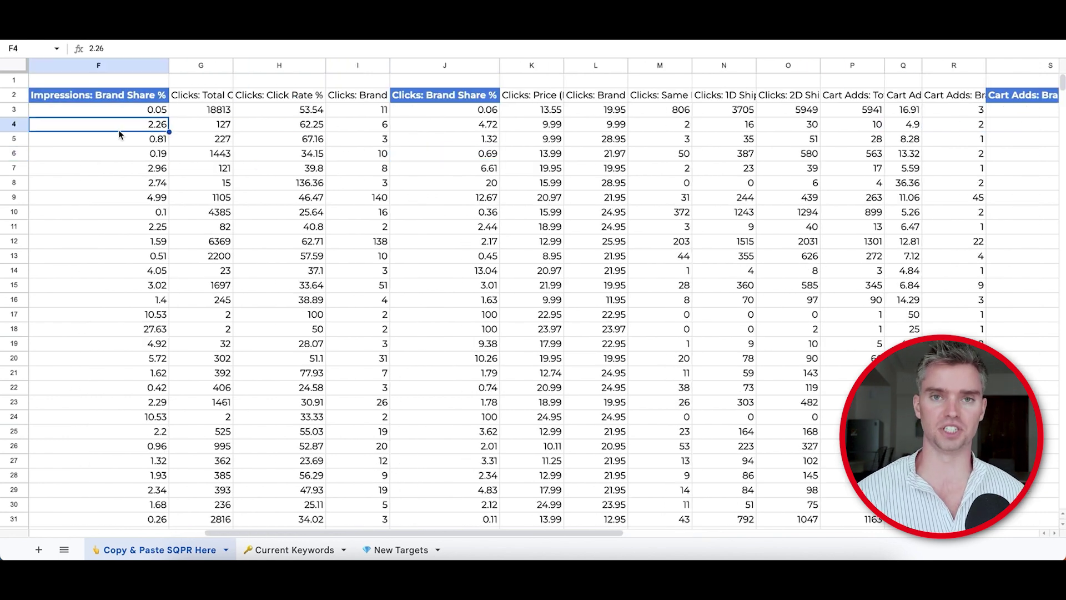
scroll(888, 167, right, 2)
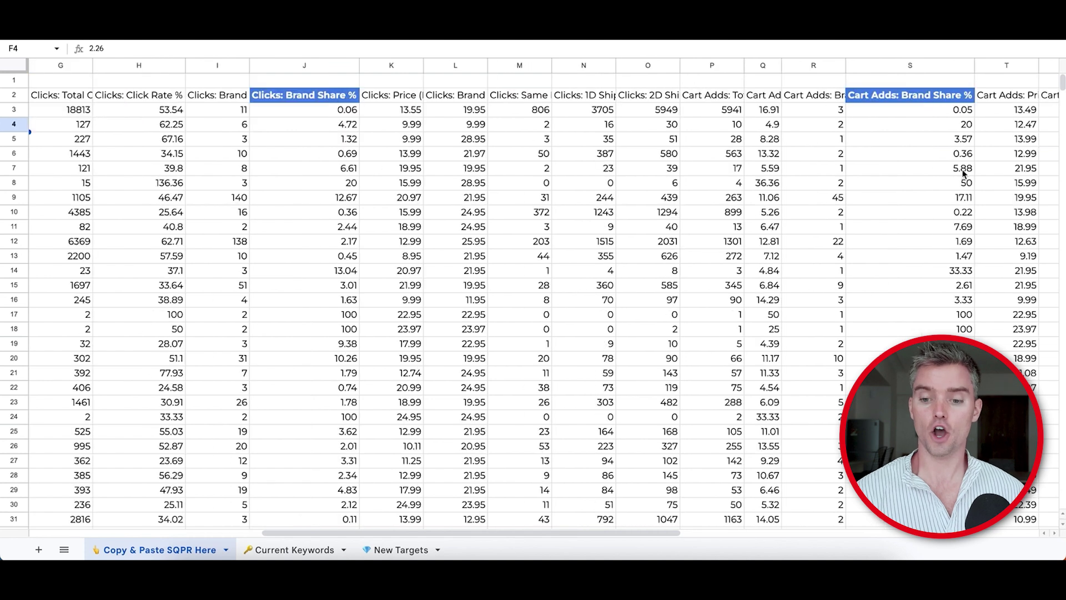
click(928, 153)
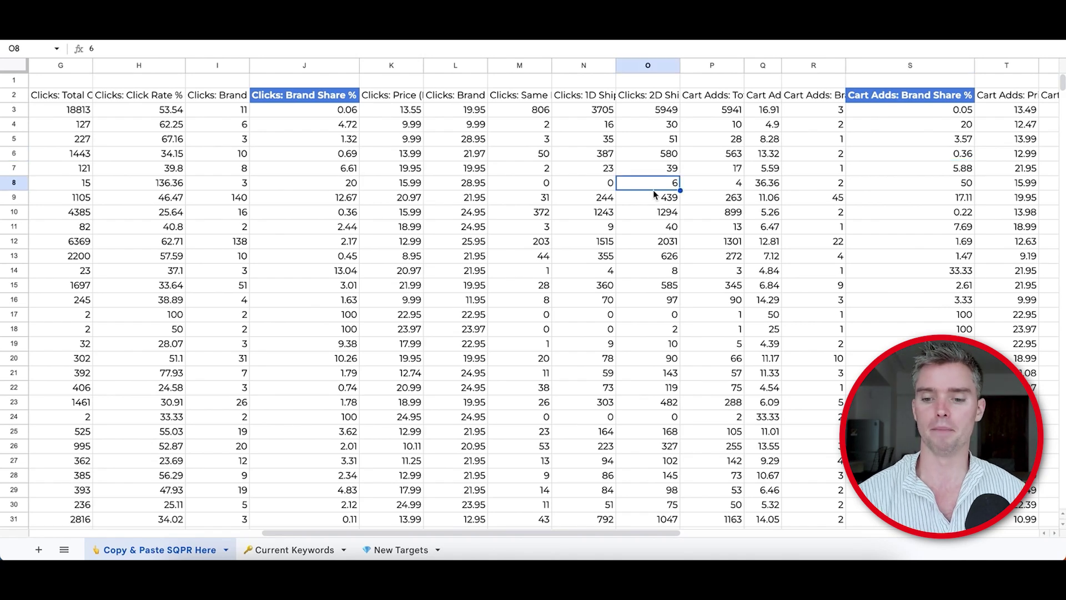
scroll(654, 190, left, 5)
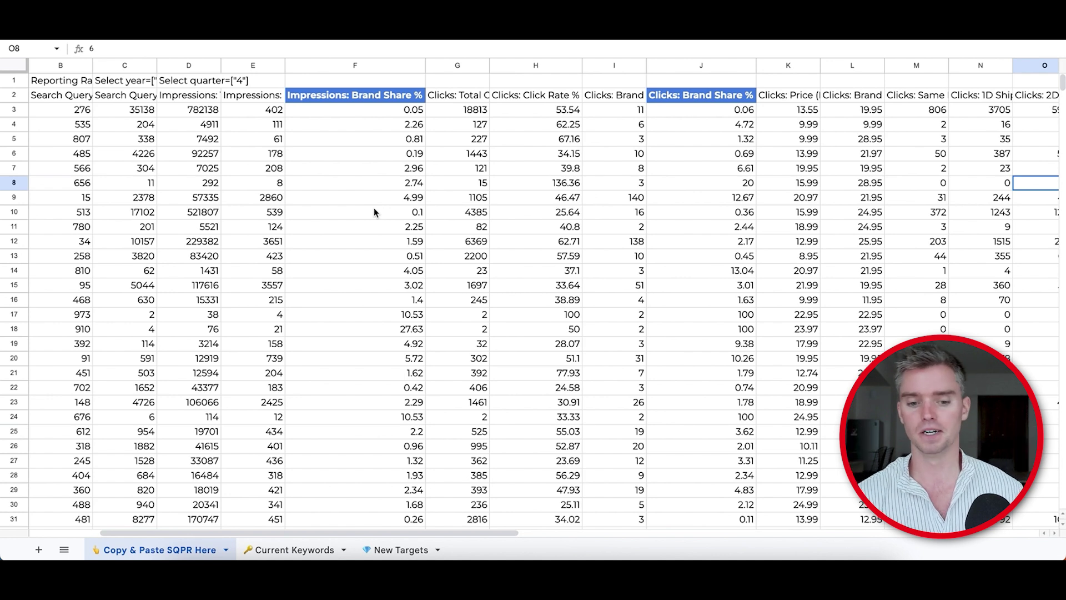
click(292, 551)
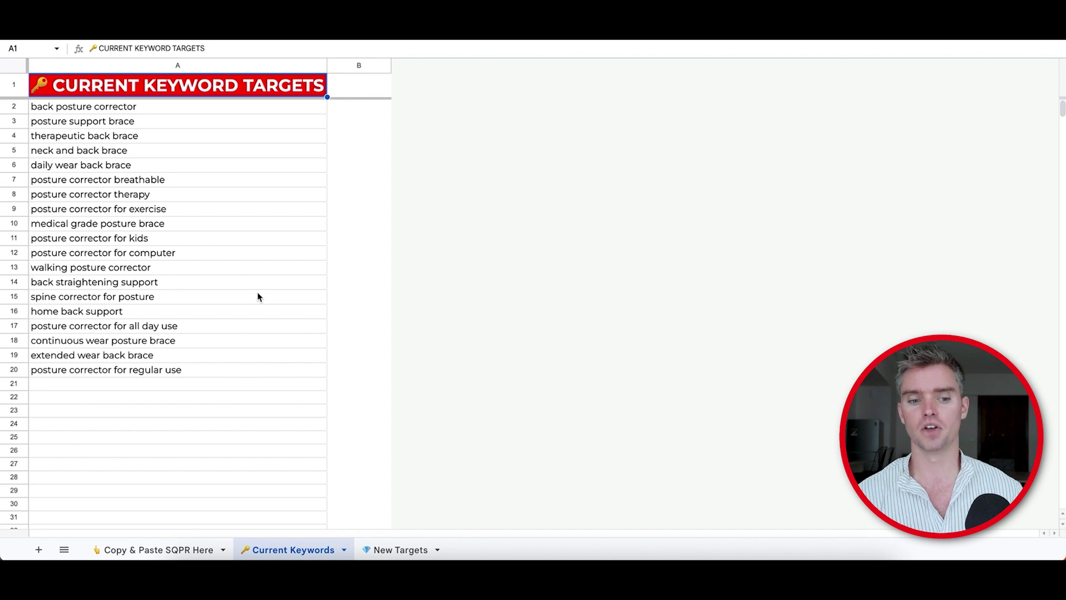
Select the 19 current target keywords in A2:A20, then switch to the New Targets sheet
drag(243, 106, 204, 378)
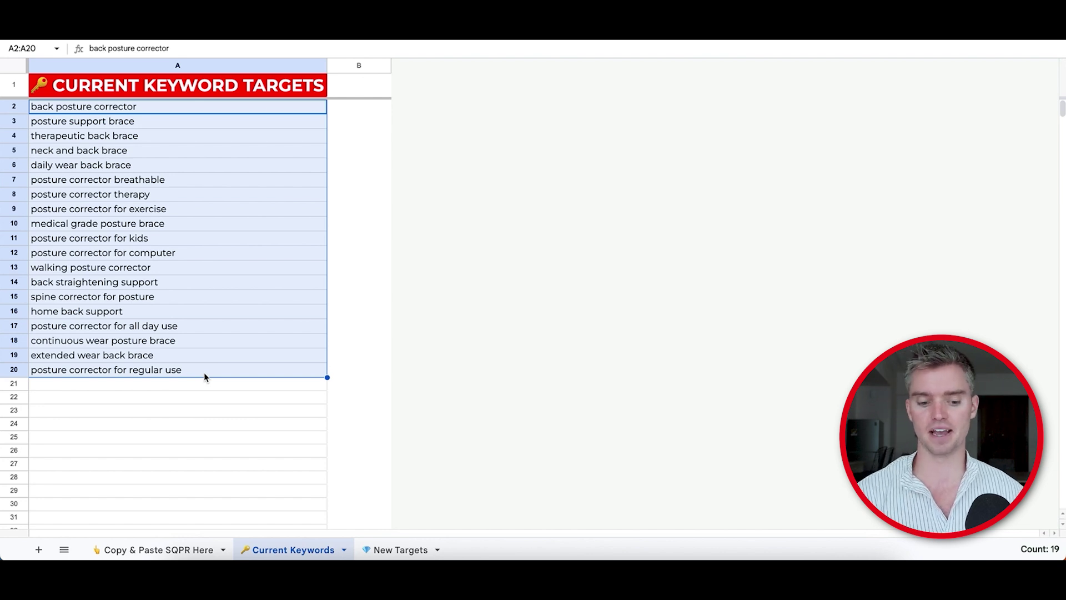
click(400, 550)
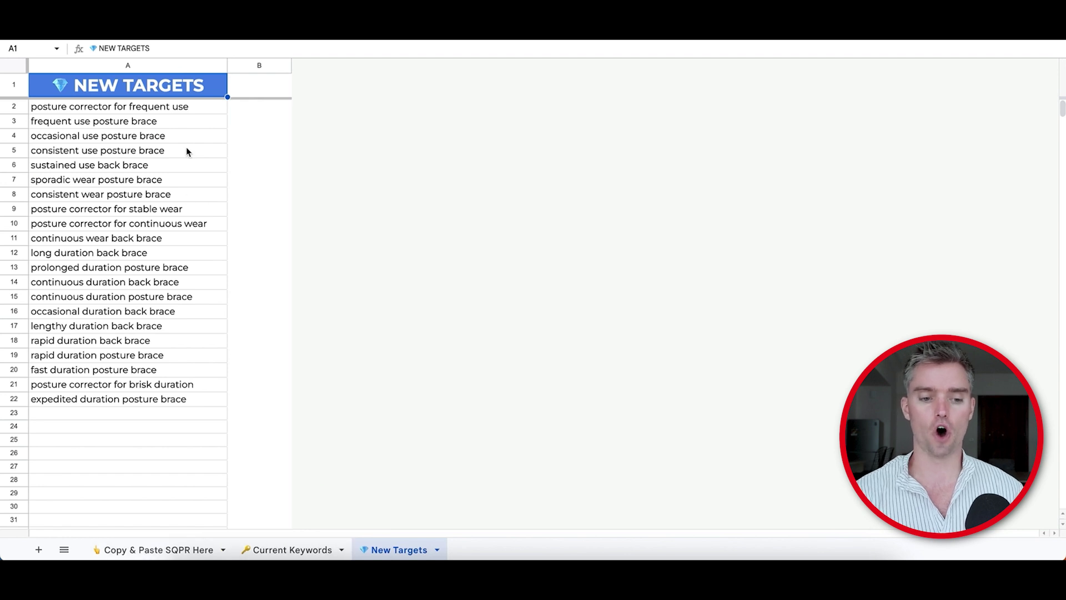
Select the 21 new keywords in A2:A22, cross-check the long duration back brace keyword against the SQPR data, and return to Copy & Paste SQPR Here
drag(187, 114, 178, 398)
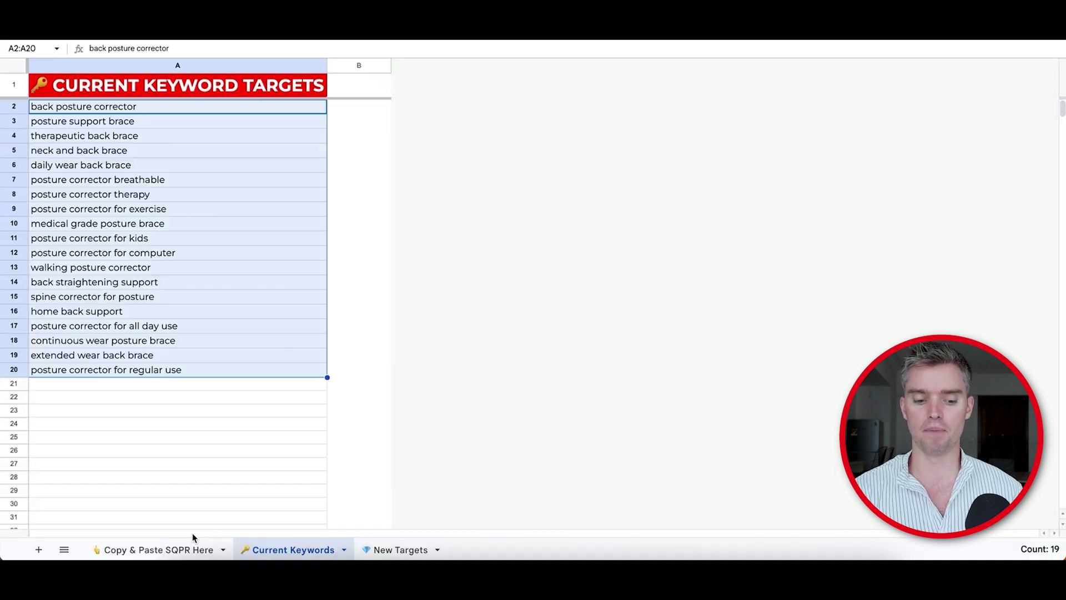
click(183, 550)
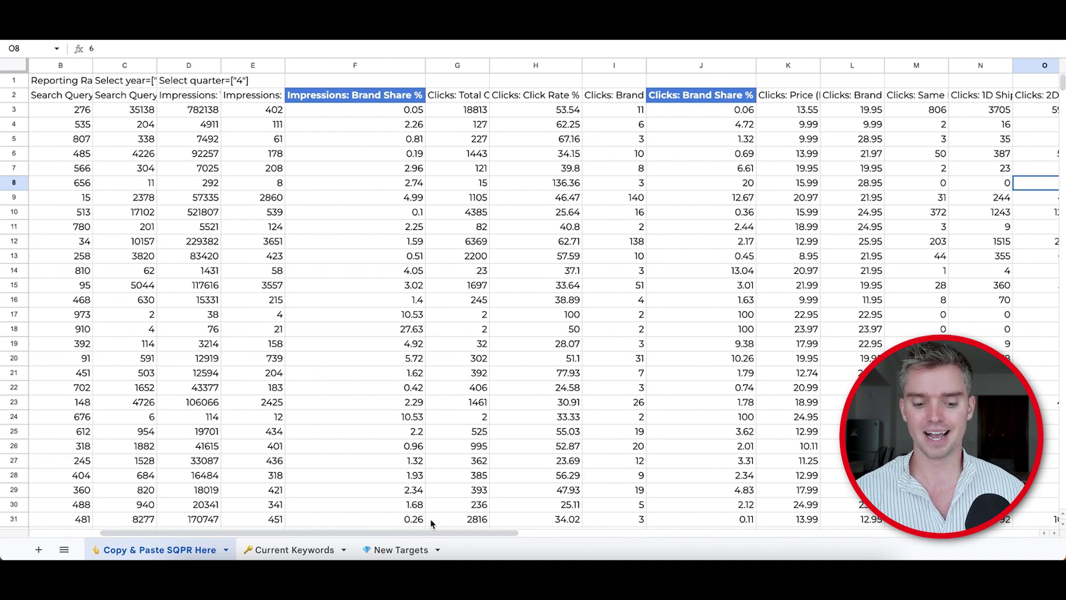
click(392, 550)
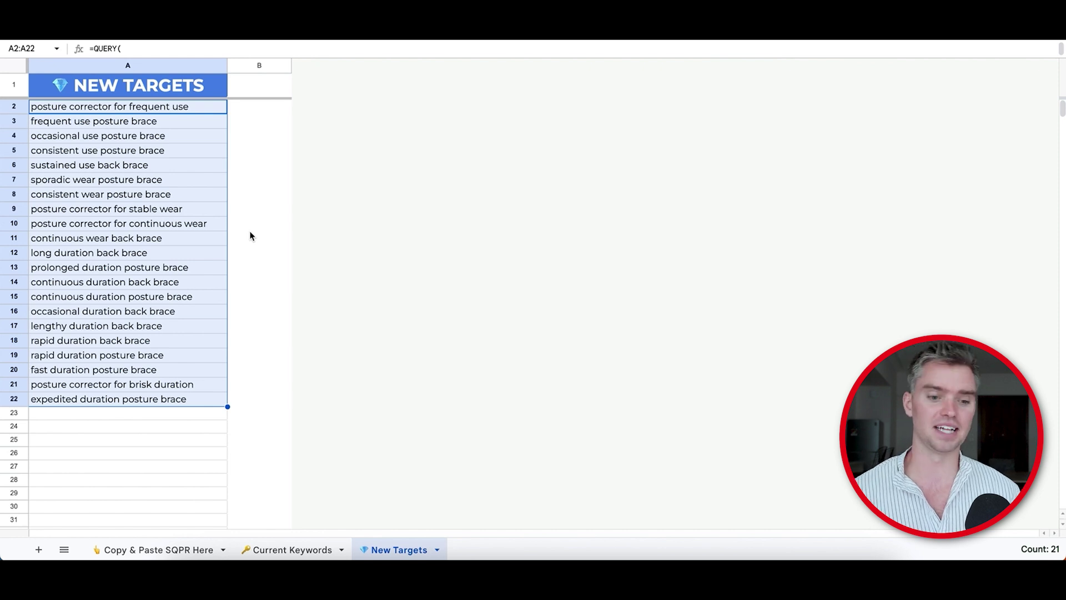
click(163, 257)
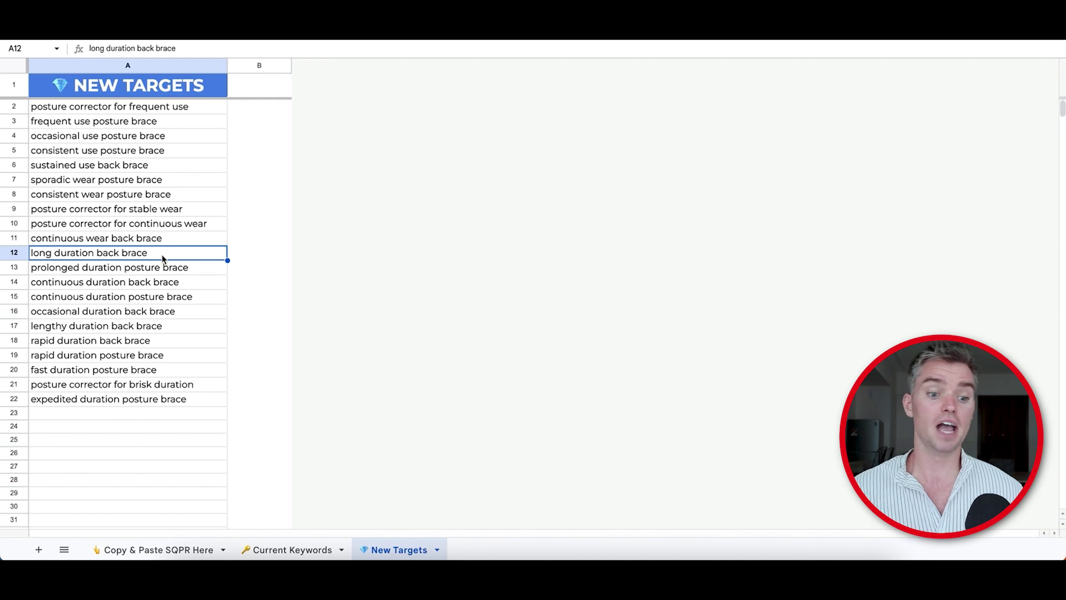
click(178, 549)
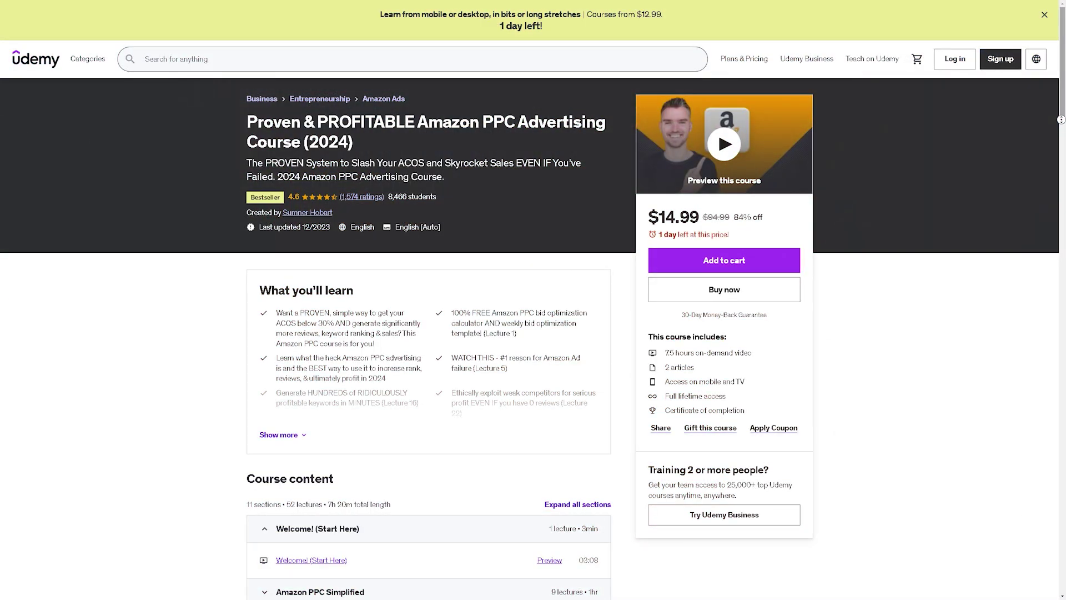
scroll(530, 300, down, 2)
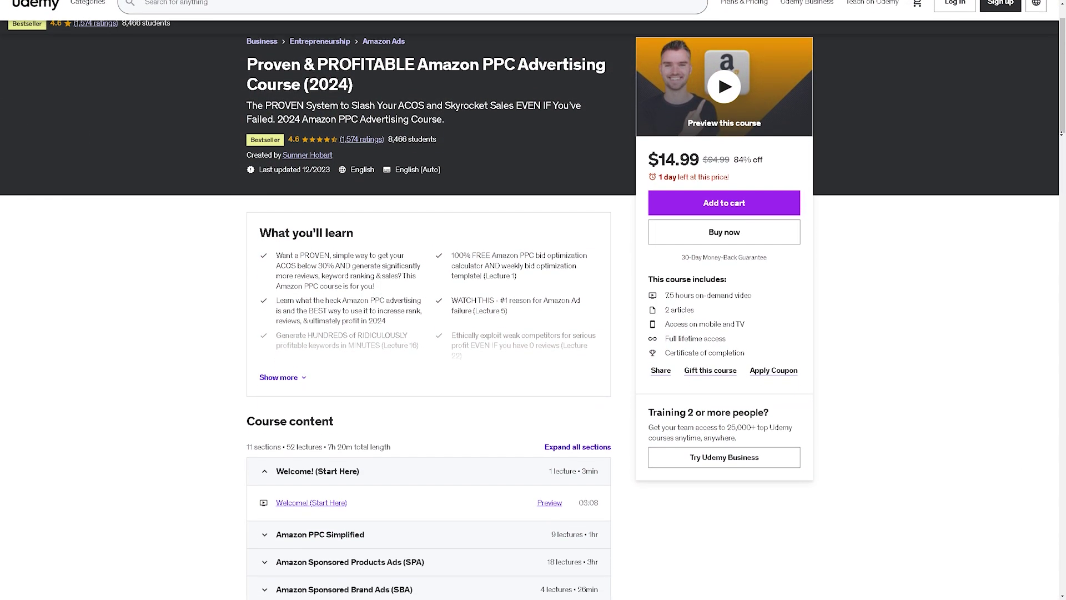
scroll(530, 300, down, 1)
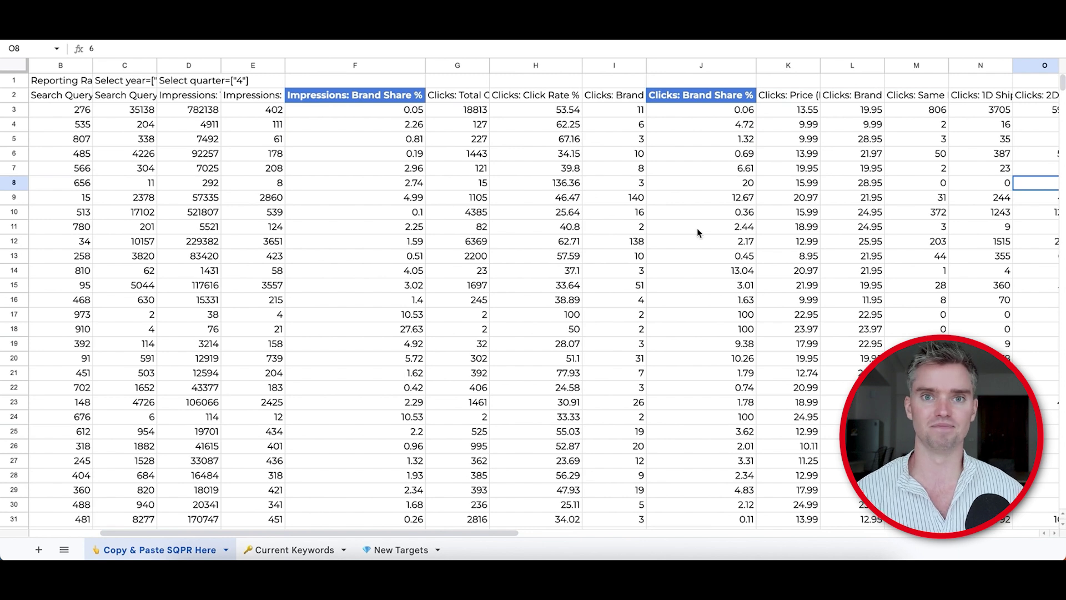
Check back straightener's Cart Adds: Brand Share % in S9, then go to the New Targets list
scroll(705, 232, right, 6)
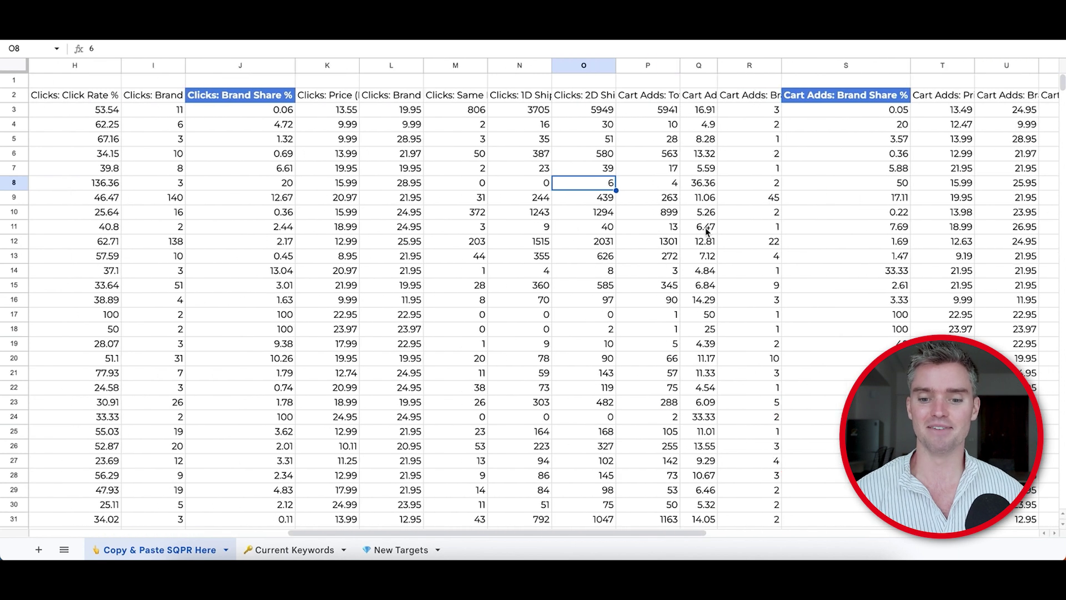
click(829, 194)
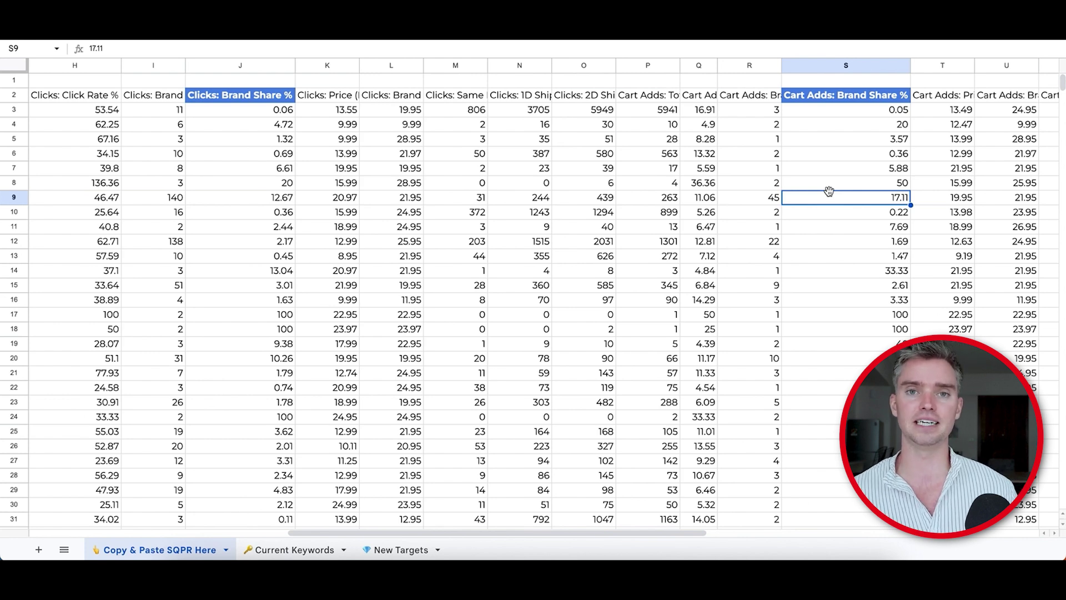
click(399, 555)
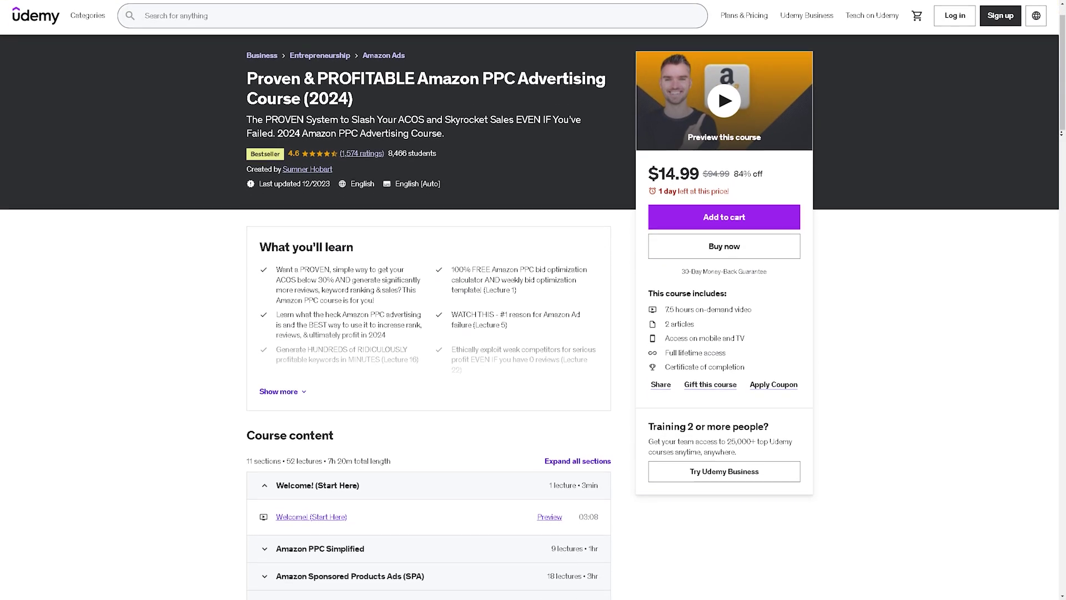
scroll(530, 300, down, 2)
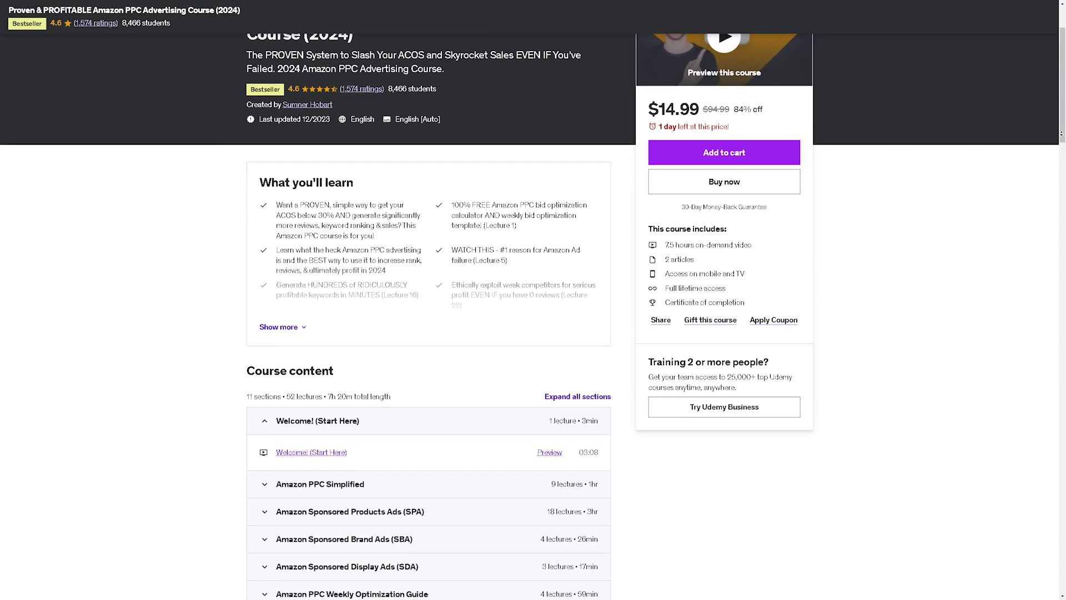
scroll(529, 300, down, 1)
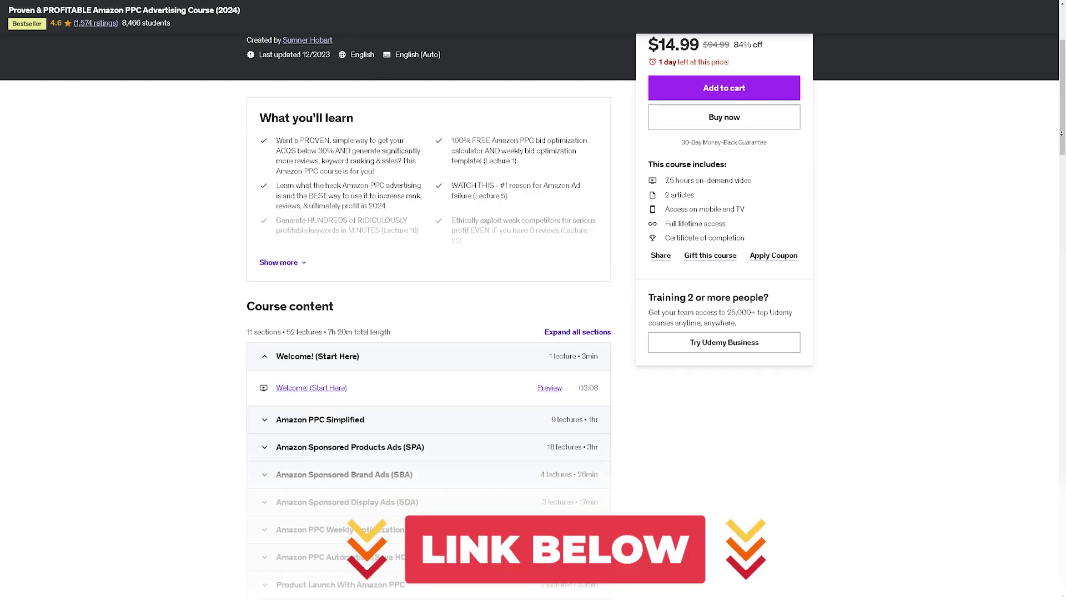